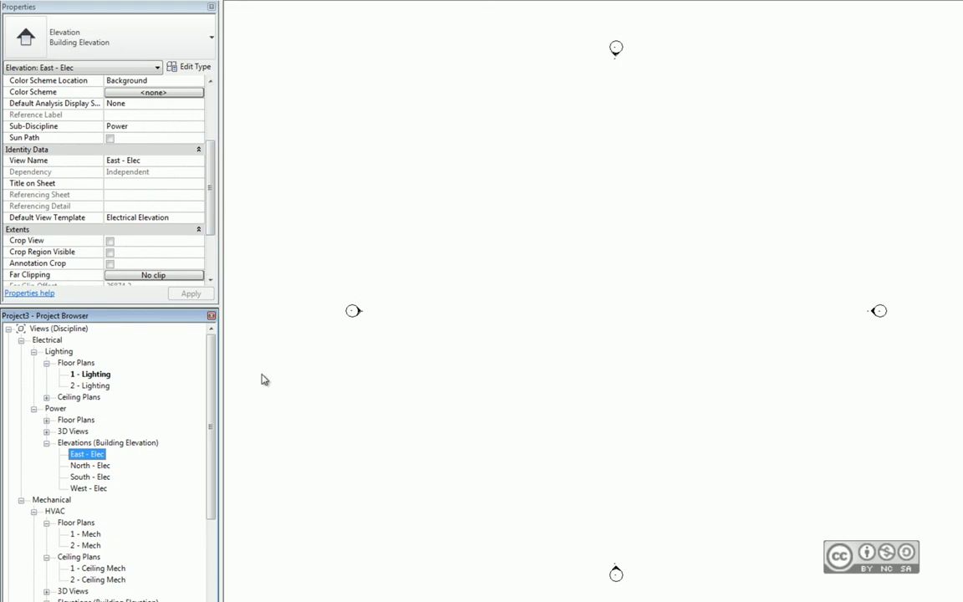
# Select the 1 - Lighting floor plan and scroll its Properties down to View Range.
pyautogui.scroll(5, 193, 218)
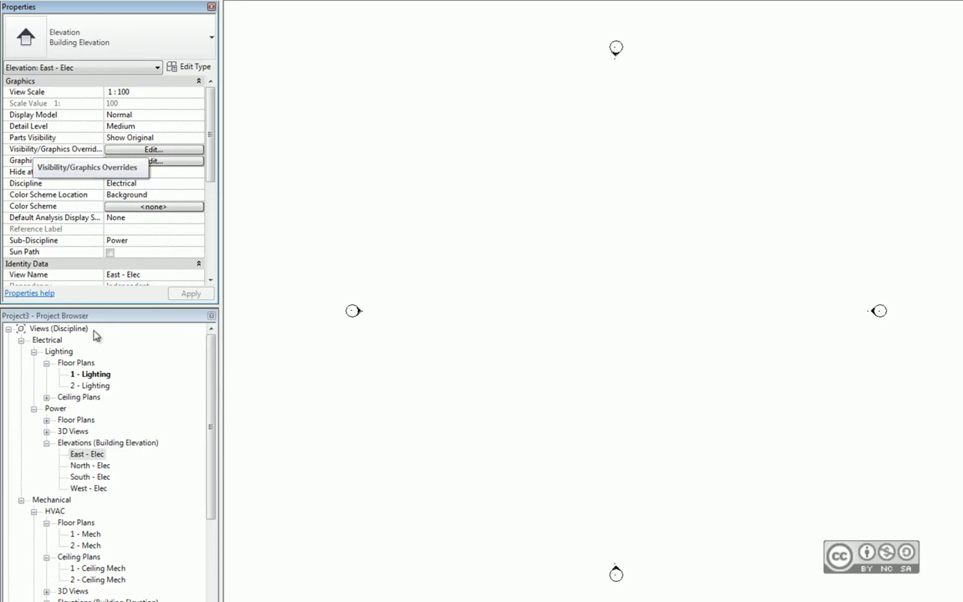
pyautogui.scroll(-3, 62, 149)
pyautogui.click(94, 374)
pyautogui.moveTo(210, 193); pyautogui.dragTo(210, 203)
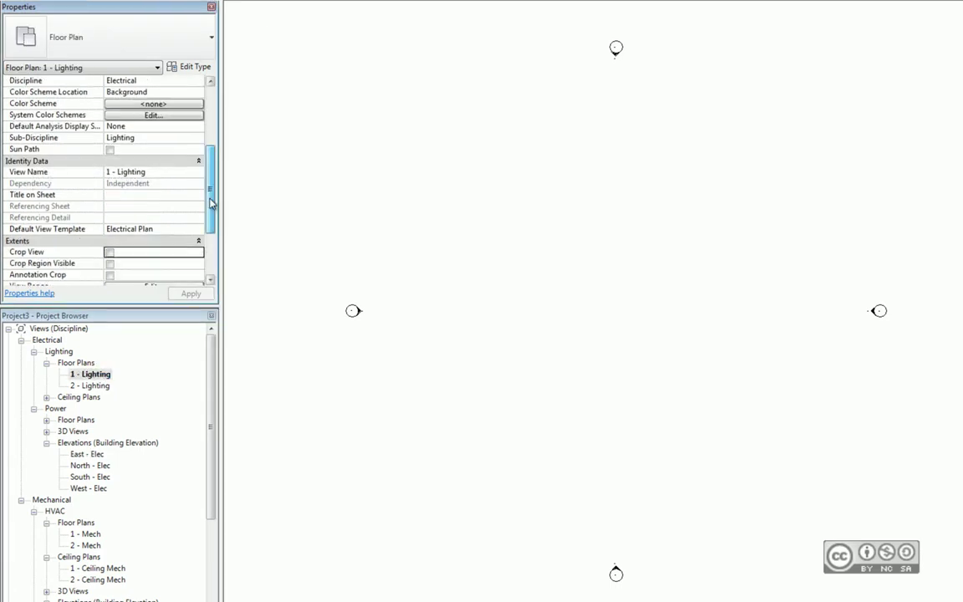
pyautogui.scroll(-3, 80, 209)
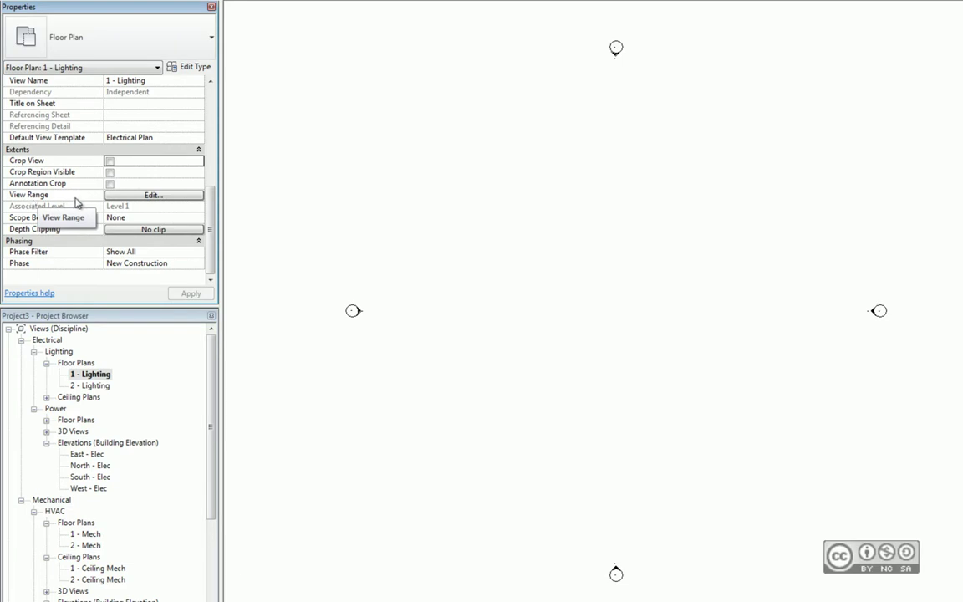
pyautogui.click(89, 374)
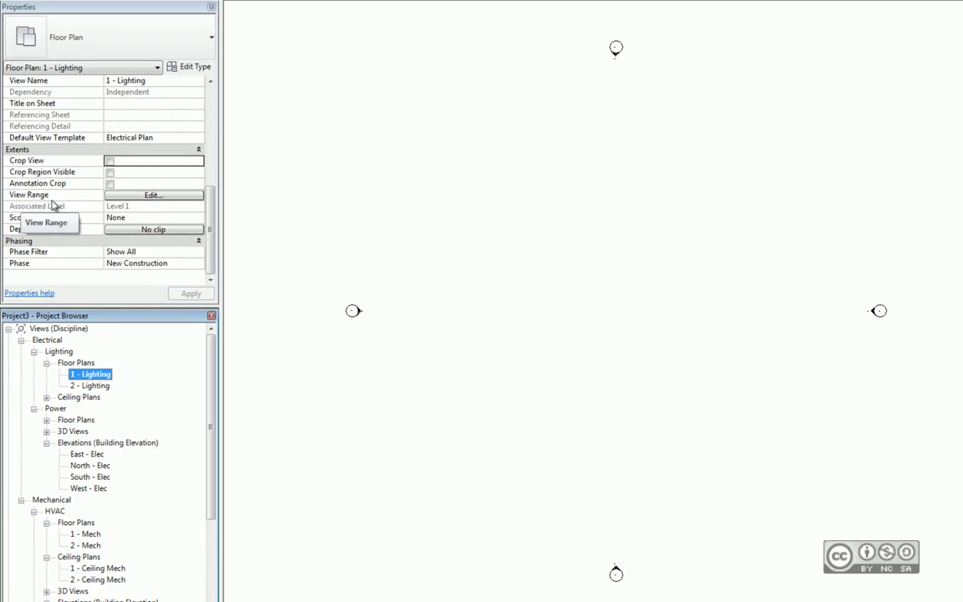
# Review the 1 - Lighting view range: Level 2 top, top, cut plane 1200.0 and bottom offsets.
pyautogui.click(148, 194)
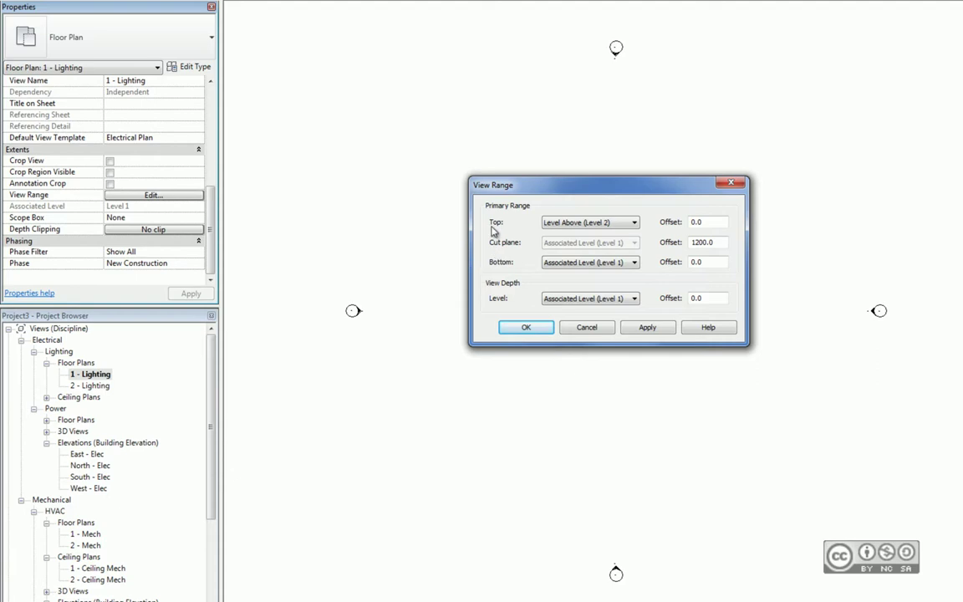
pyautogui.click(554, 222)
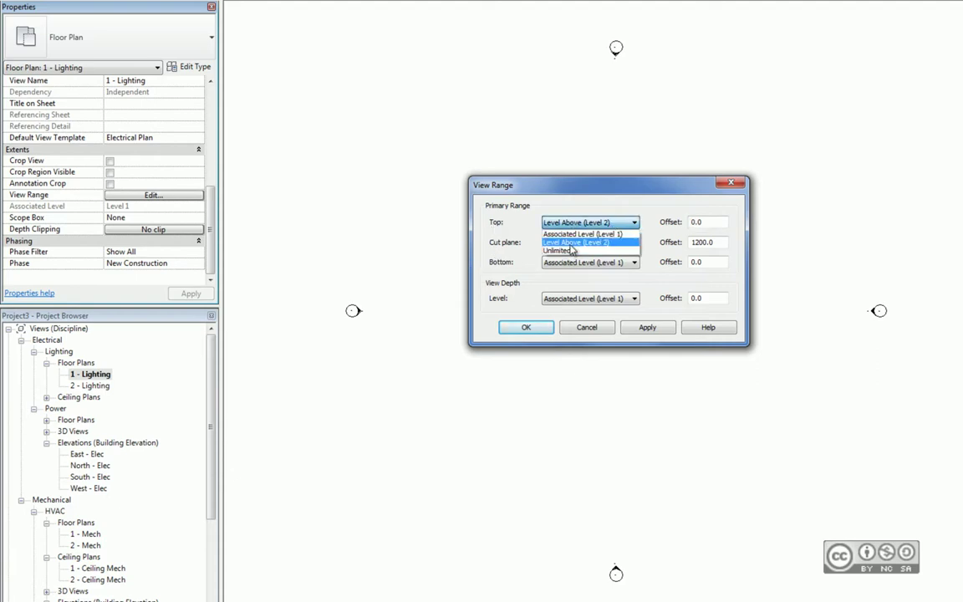
pyautogui.click(569, 222)
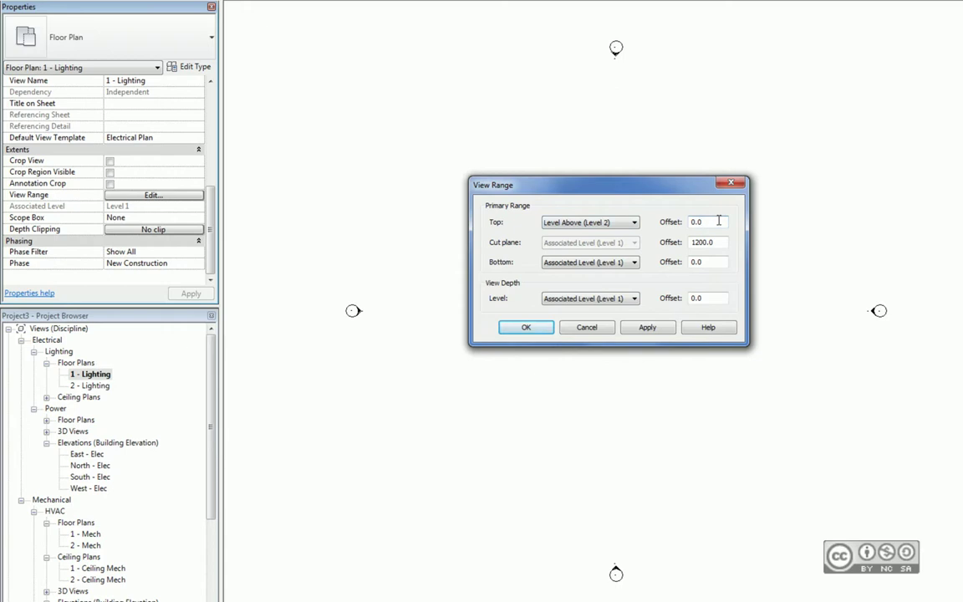
pyautogui.click(718, 222)
pyautogui.click(718, 242)
pyautogui.click(709, 262)
pyautogui.click(527, 327)
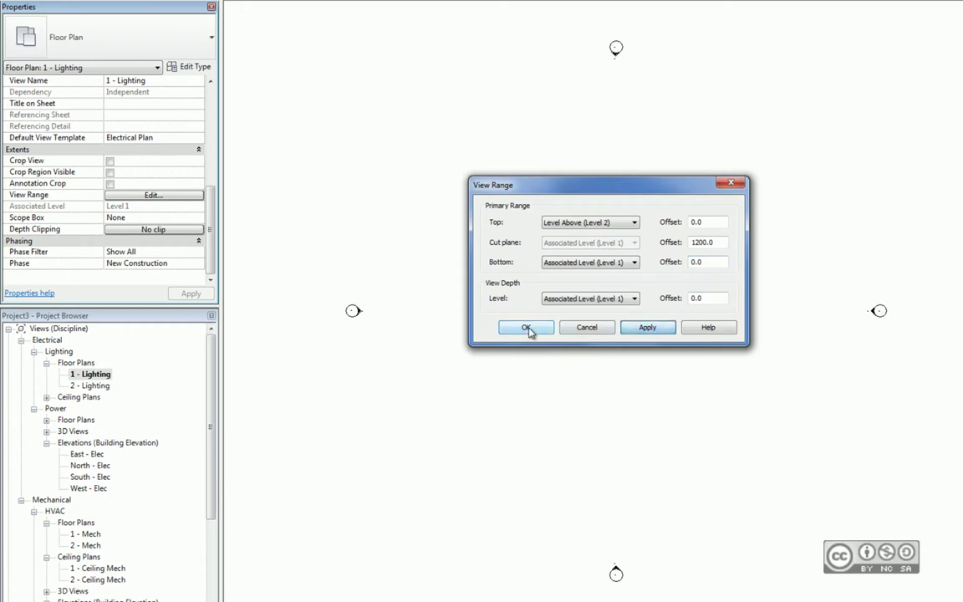
# Check the 1 - Ceiling Elec ceiling plan's view range offsets and close it unchanged.
pyautogui.click(46, 397)
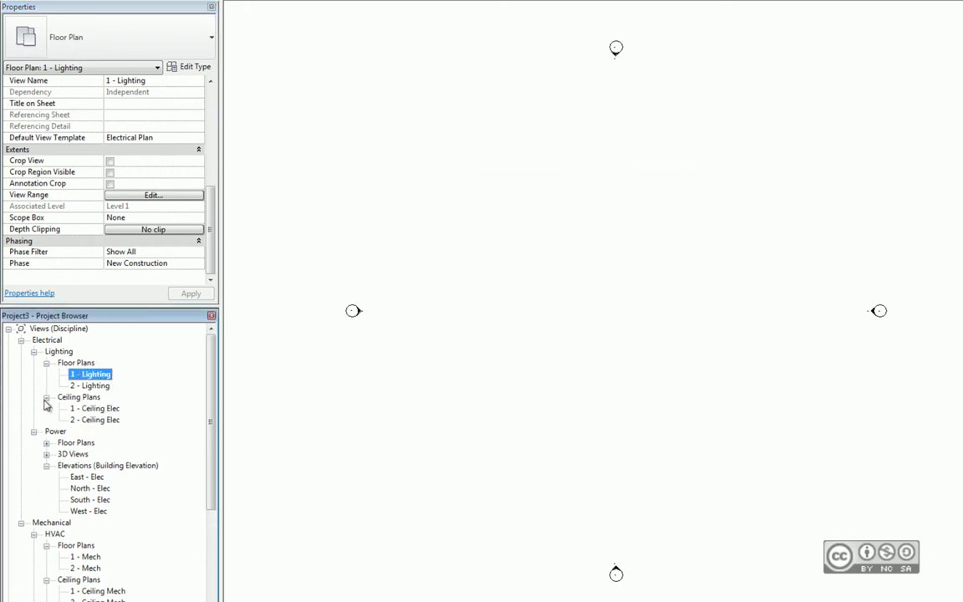
pyautogui.click(96, 408)
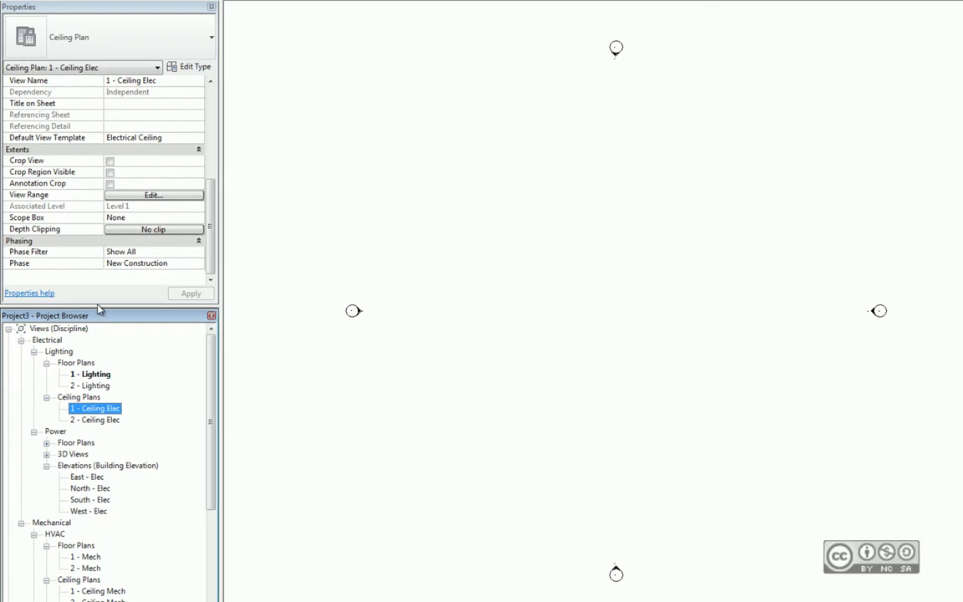
pyautogui.click(147, 195)
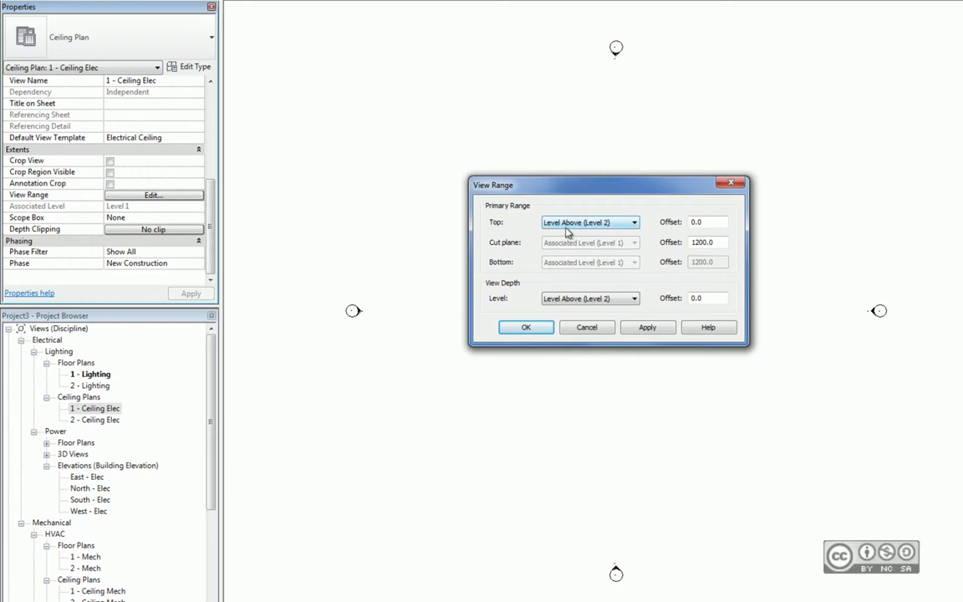
pyautogui.click(709, 221)
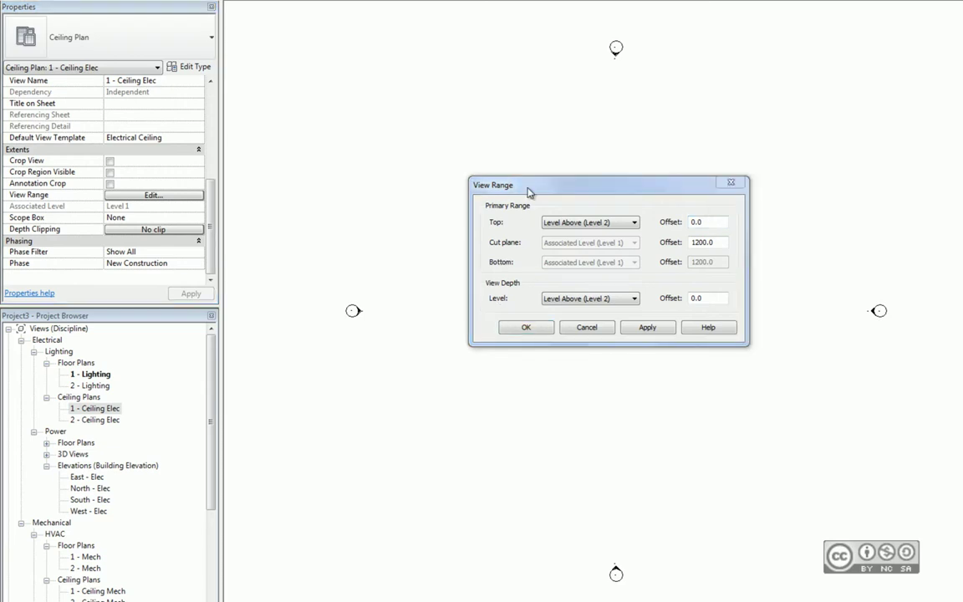
pyautogui.click(559, 328)
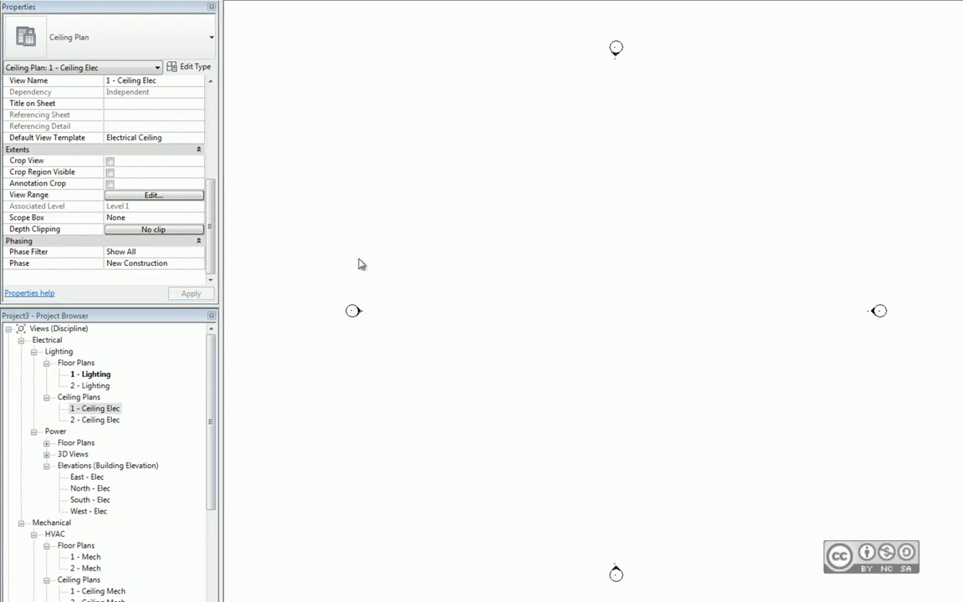
# Open Visibility/Graphics Overrides for East - Elec from the Graphics section of its Properties.
pyautogui.scroll(3, 209, 179)
pyautogui.moveTo(208, 179); pyautogui.dragTo(213, 116)
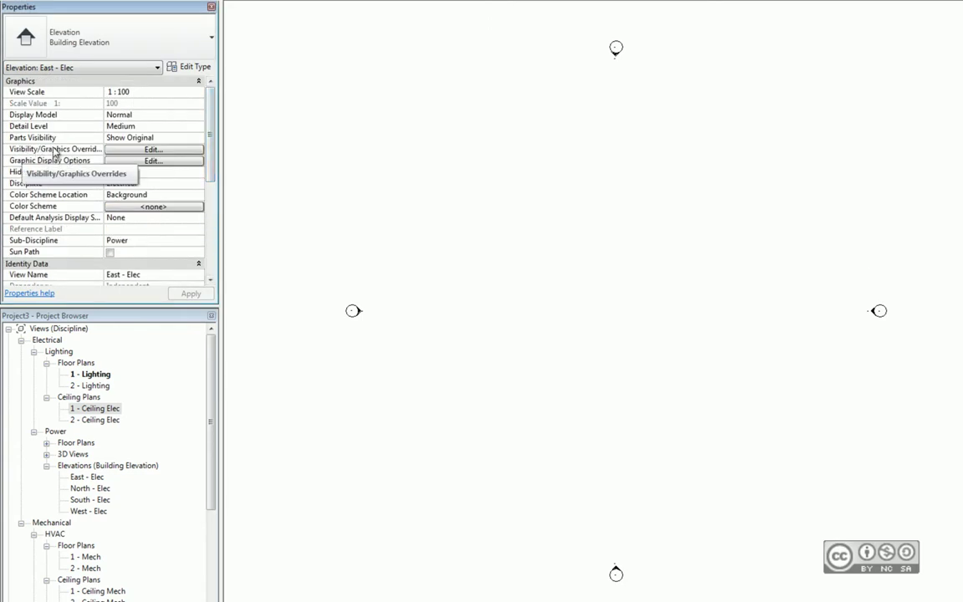
pyautogui.click(153, 149)
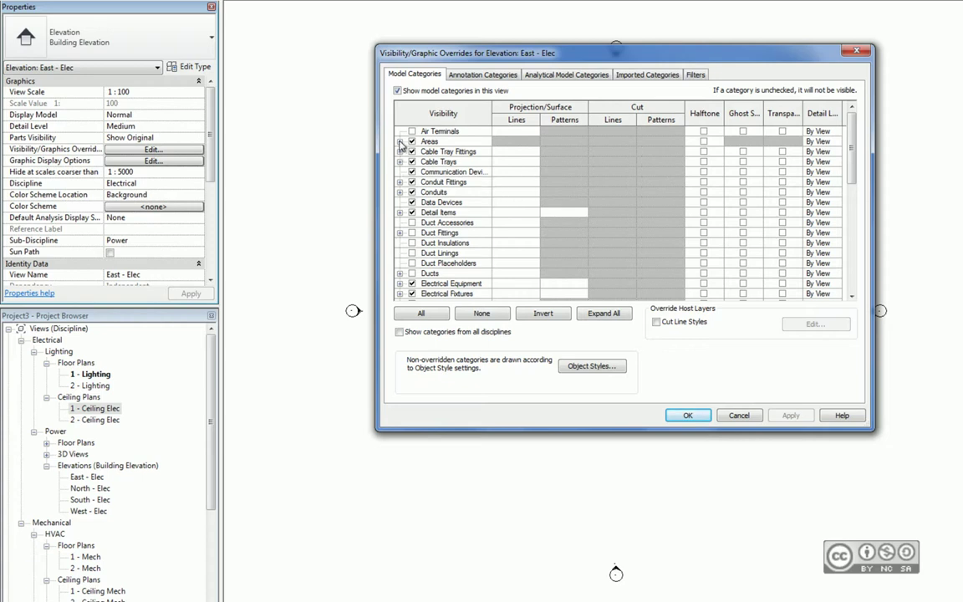
# Expand the Areas category and scroll through the East - Elec model category list.
pyautogui.click(399, 141)
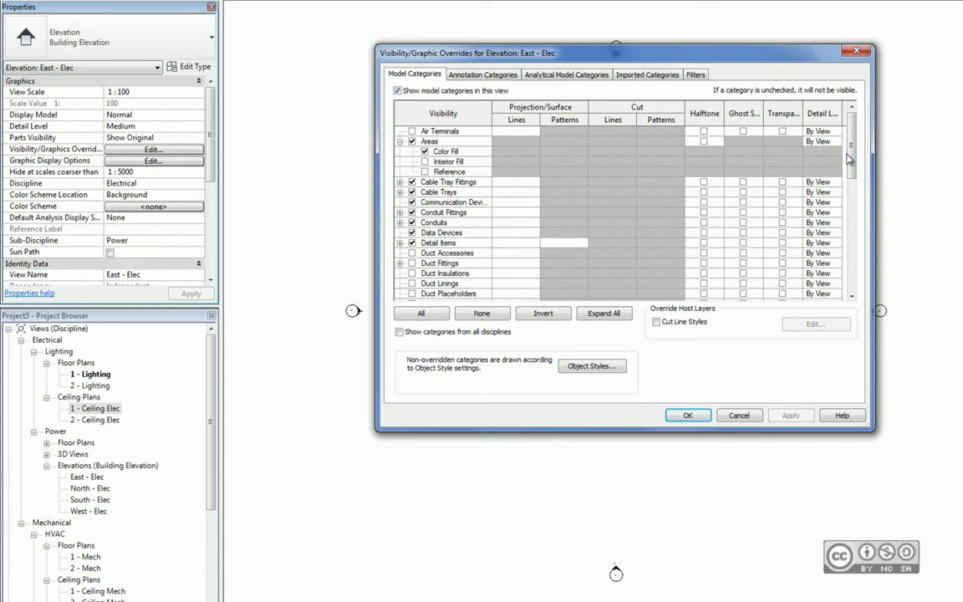
pyautogui.scroll(-1, 853, 194)
pyautogui.scroll(-2, 852, 195)
pyautogui.scroll(3, 853, 195)
pyautogui.moveTo(855, 167)
pyautogui.mouseDown()
pyautogui.moveTo(849, 255)
pyautogui.moveTo(851, 142)
pyautogui.mouseUp()
# Turn on 'Show categories from all disciplines' and browse the list down to Walls and Wires.
pyautogui.click(400, 332)
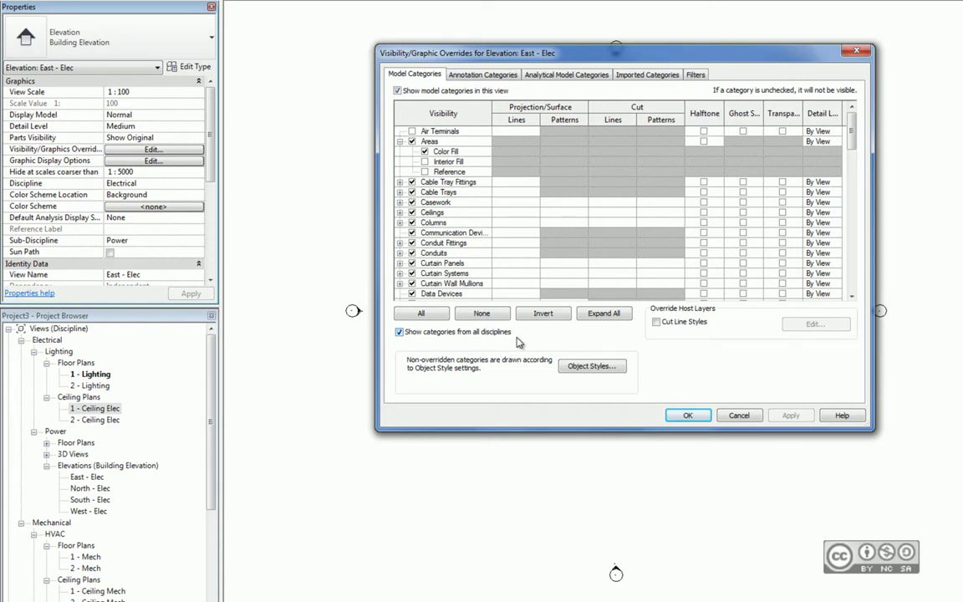
pyautogui.scroll(-5, 753, 242)
pyautogui.scroll(-5, 761, 242)
pyautogui.scroll(-5, 766, 244)
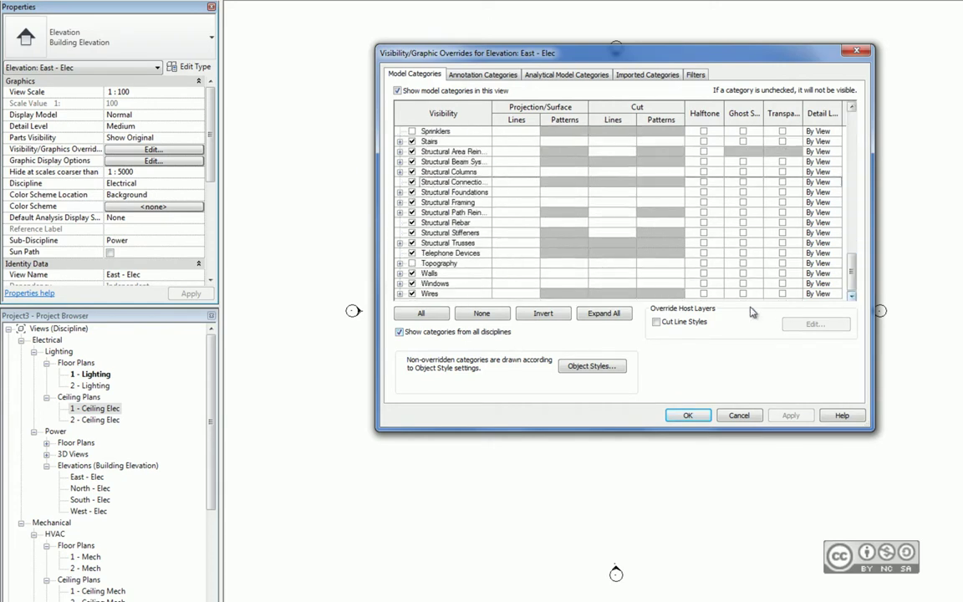
pyautogui.click(428, 276)
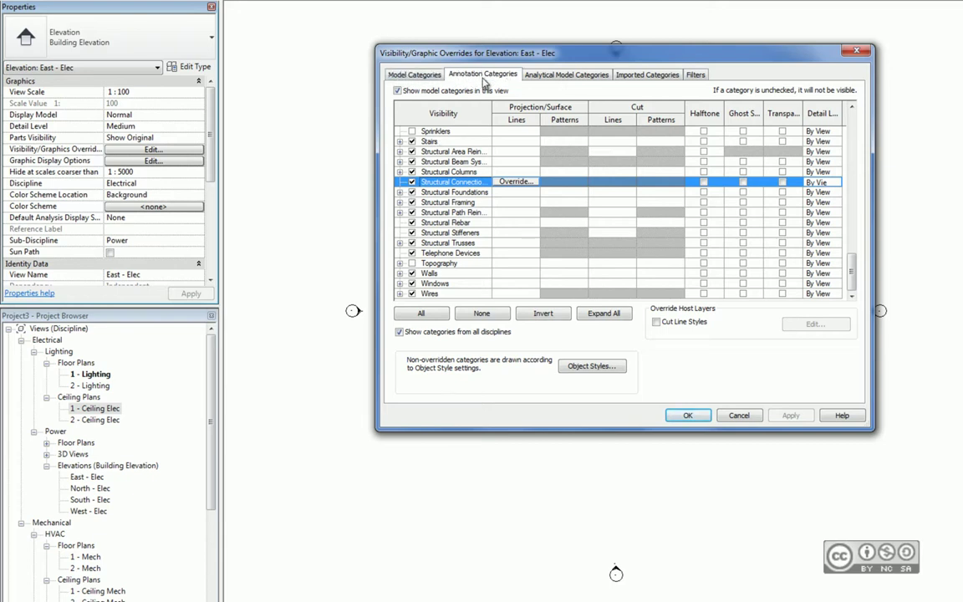
# Show Annotation Categories and expand Dimensions, then Door Tags, to inspect their subcategories.
pyautogui.click(456, 75)
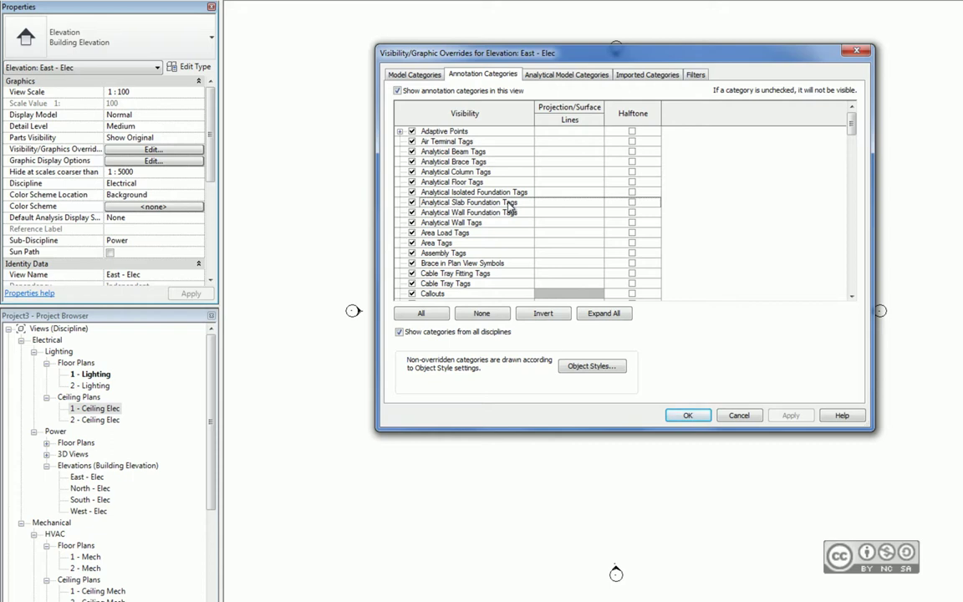
pyautogui.moveTo(851, 125); pyautogui.dragTo(851, 152)
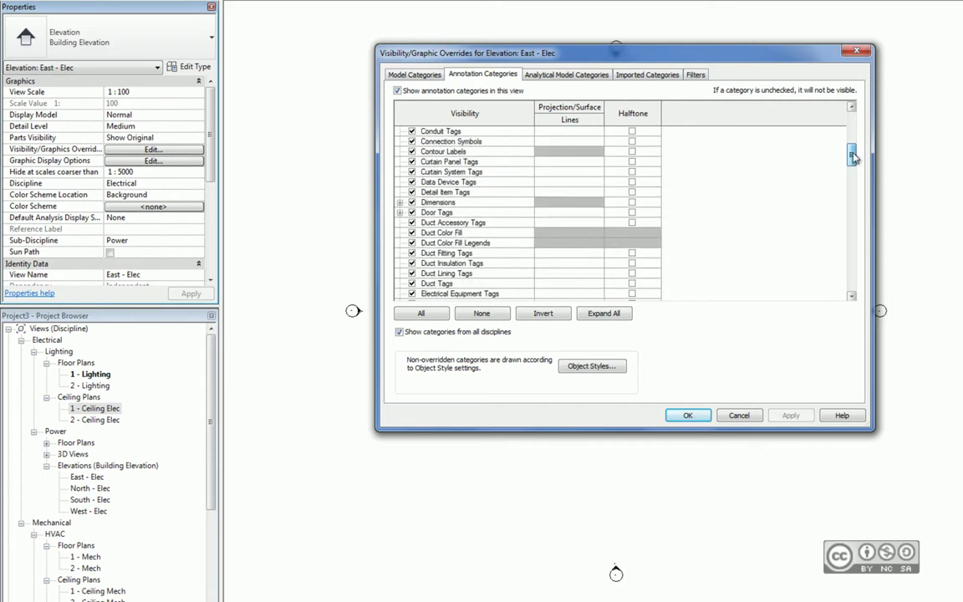
pyautogui.click(400, 203)
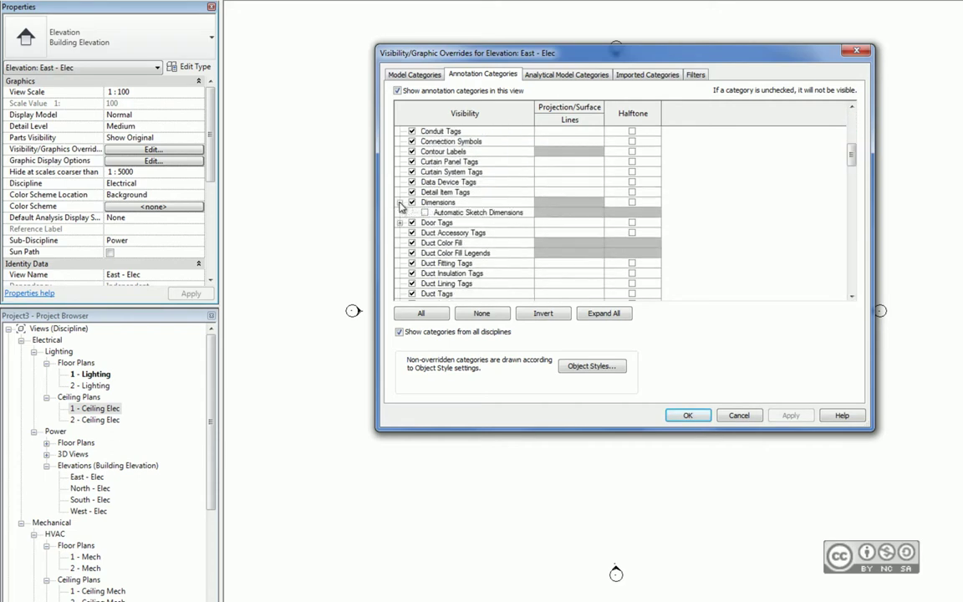
pyautogui.click(399, 202)
pyautogui.click(399, 213)
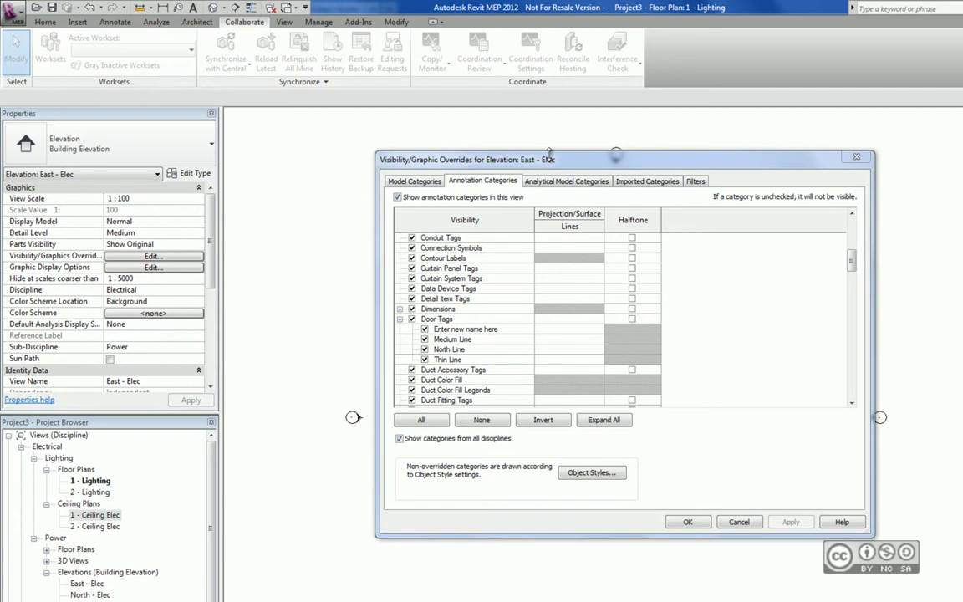
# Show the East - Elec Filters tab, which has no view filters applied.
pyautogui.click(695, 183)
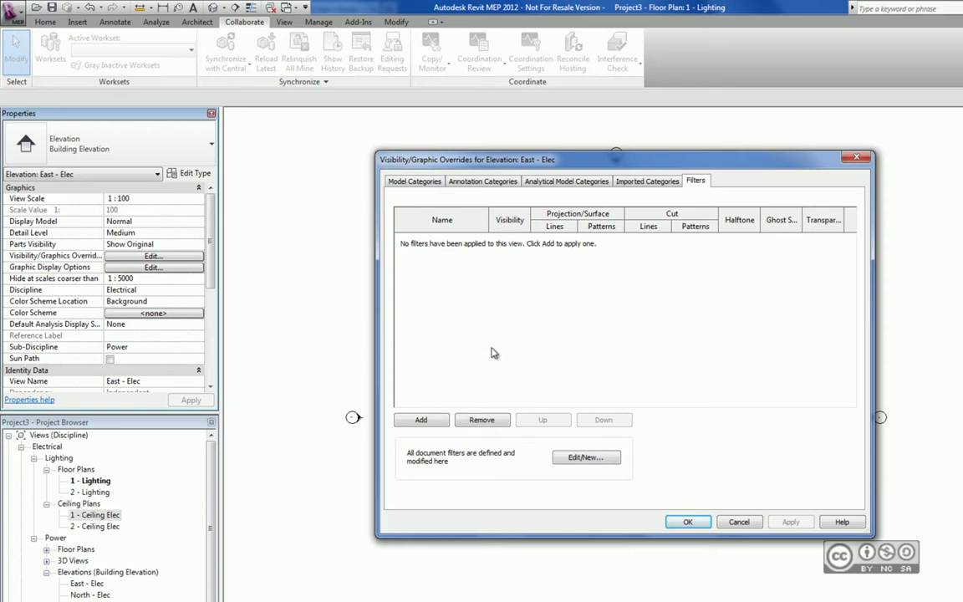
# Add the Interior filter to the East - Elec view and select its new row.
pyautogui.click(421, 421)
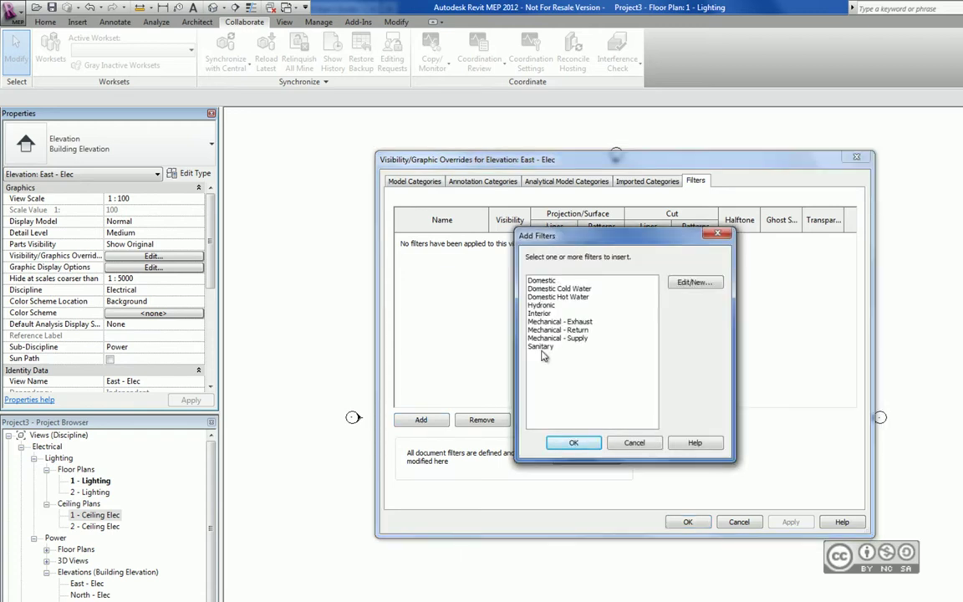
pyautogui.click(539, 312)
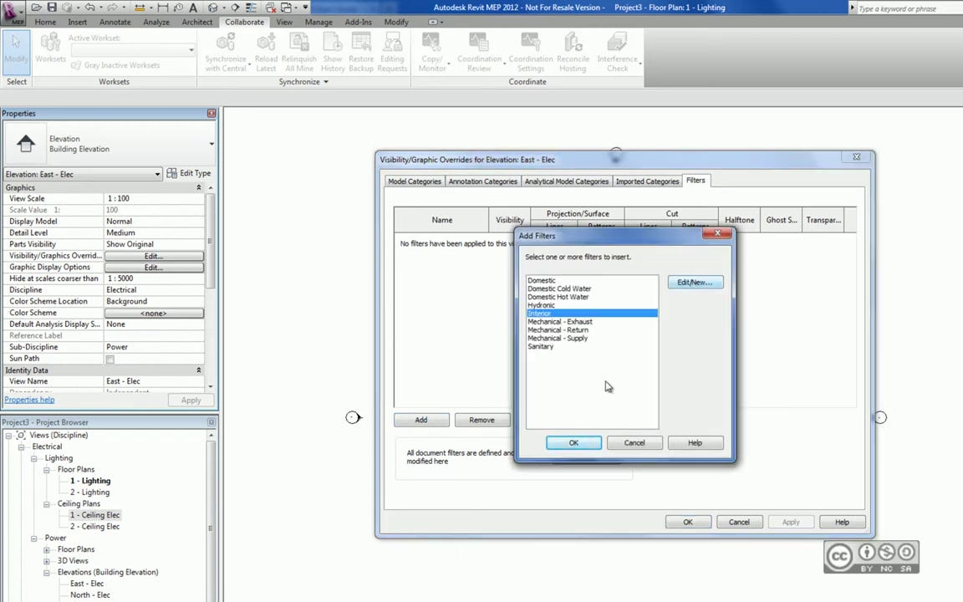
pyautogui.click(574, 442)
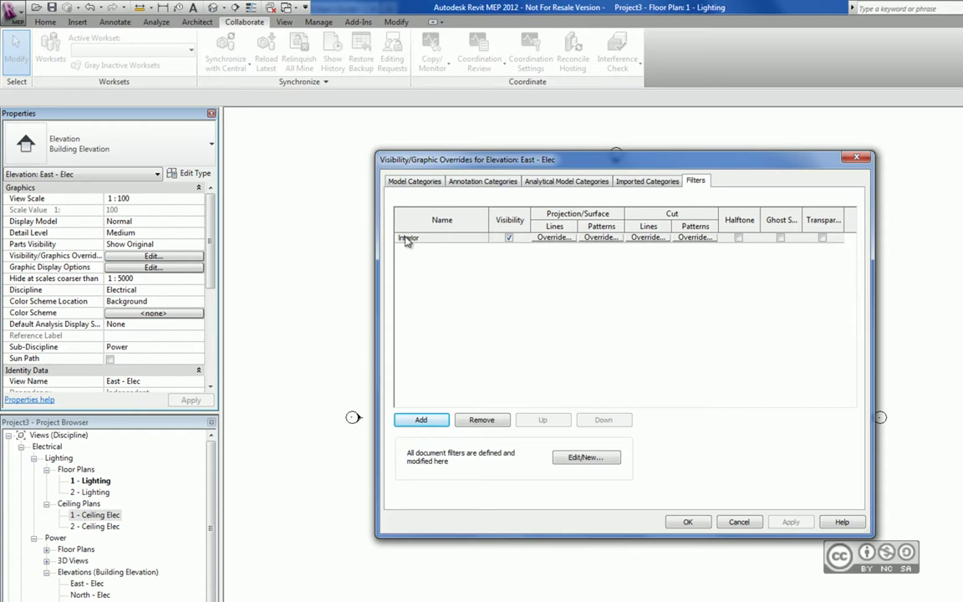
pyautogui.click(455, 273)
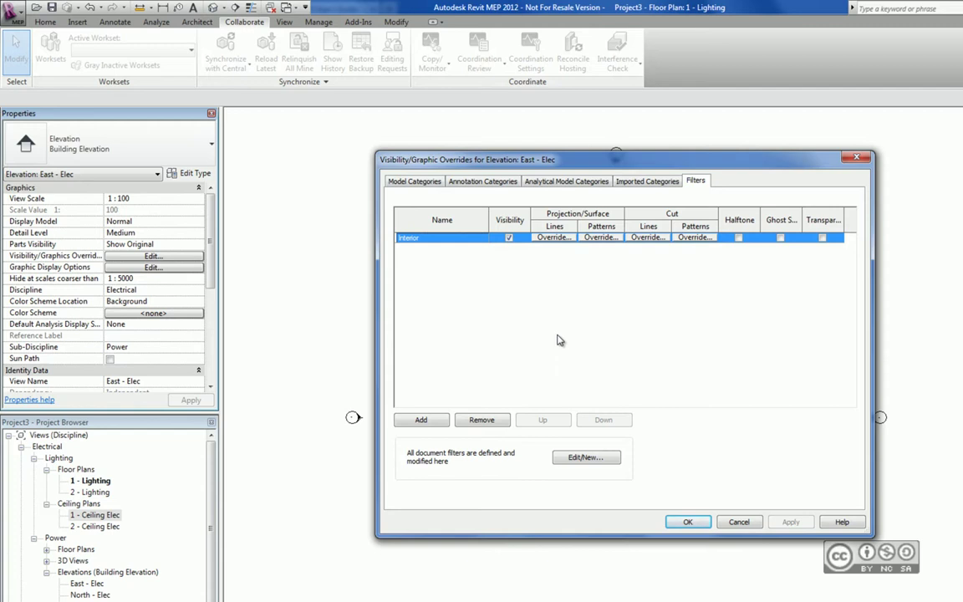
# Close the overrides dialog and open View Template Settings from the View ribbon.
pyautogui.press('Return')
pyautogui.click(285, 23)
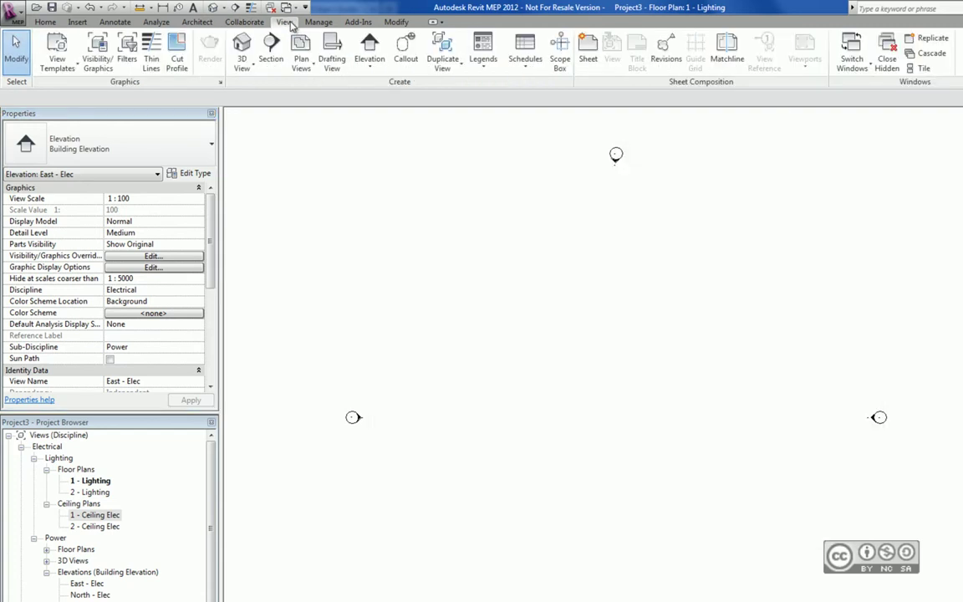
pyautogui.click(52, 72)
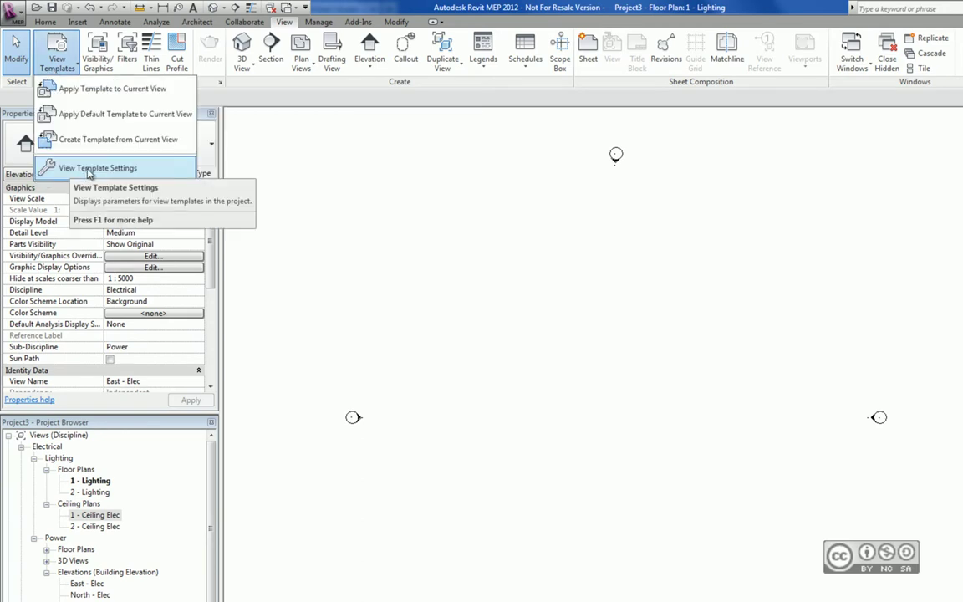
pyautogui.click(59, 167)
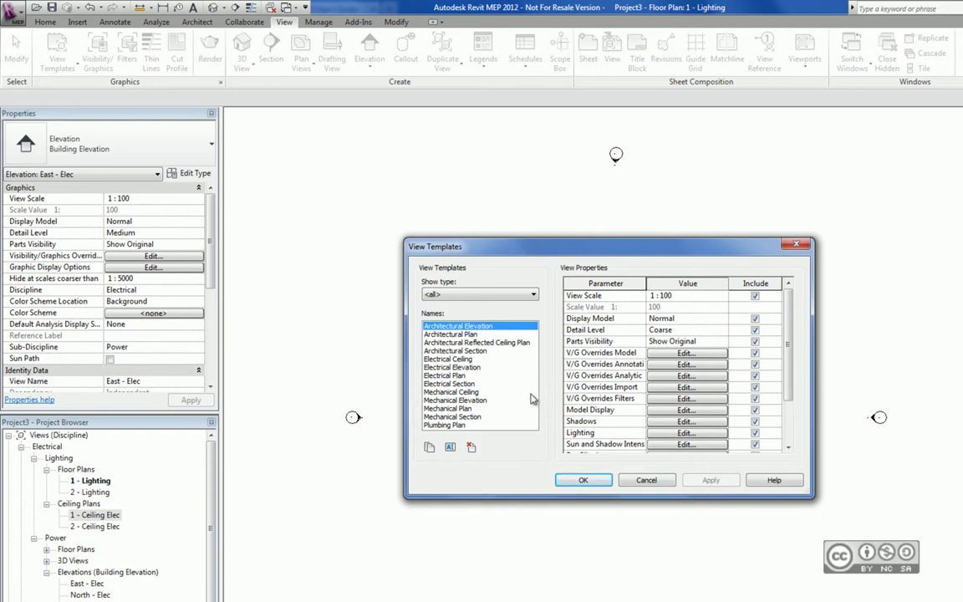
# Select the Electrical Ceiling view template, leaving the Show type filter on <all>.
pyautogui.click(444, 361)
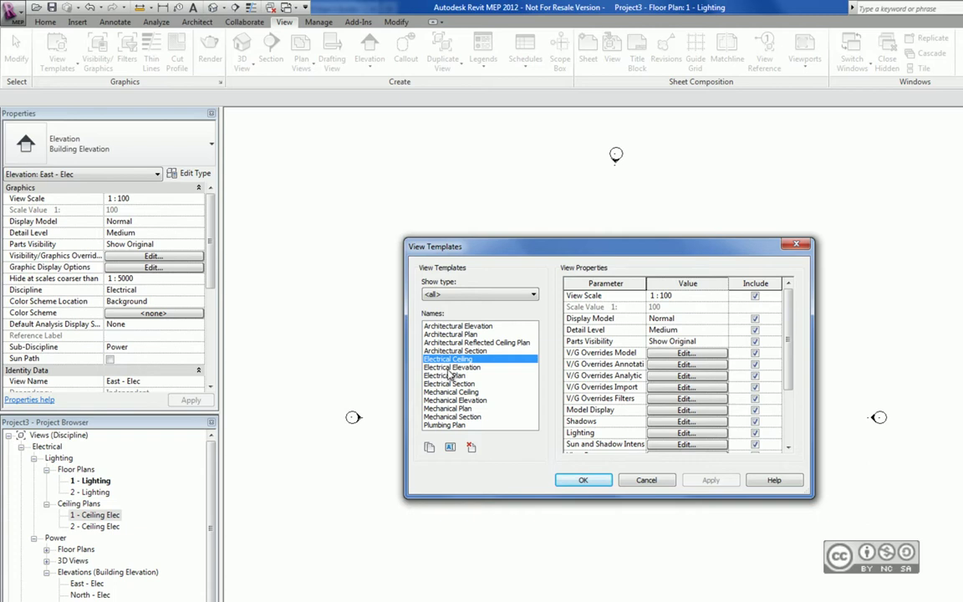
pyautogui.click(461, 295)
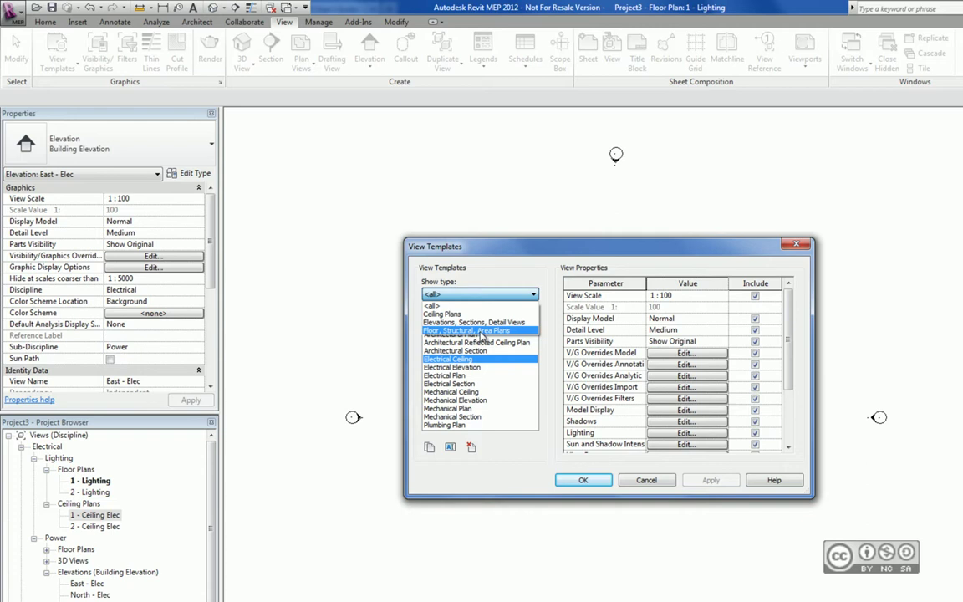
pyautogui.click(533, 294)
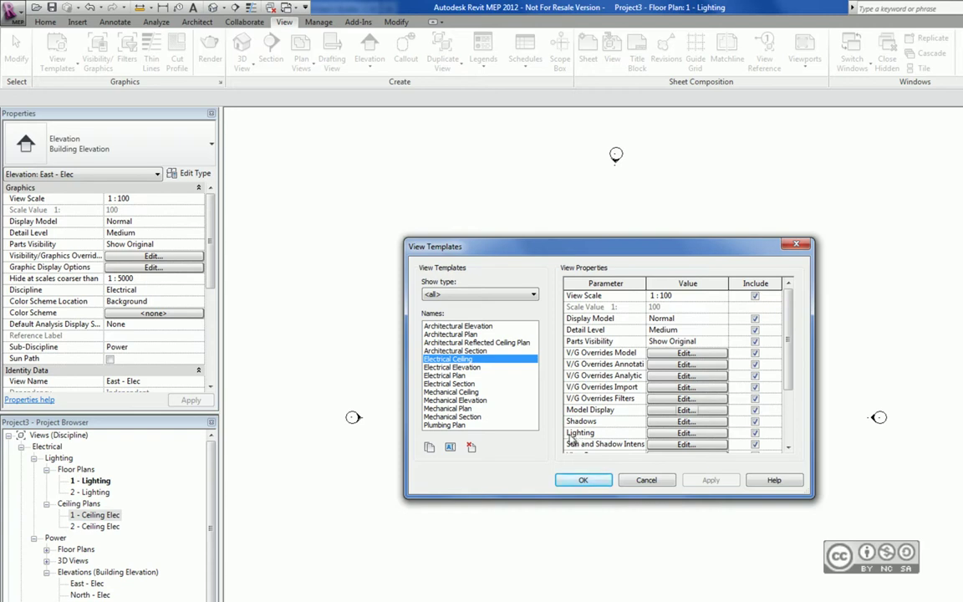
# Close the Lighting edit dialog and View Templates, then switch to Audubon_MEP.rvt's 1st Floor Lighting Plan.
pyautogui.click(669, 435)
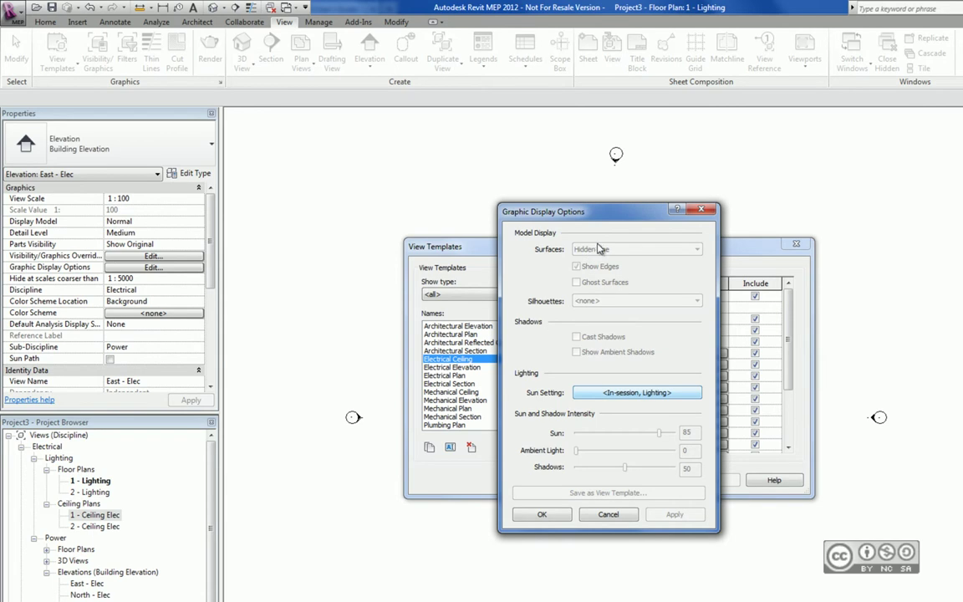
pyautogui.click(606, 514)
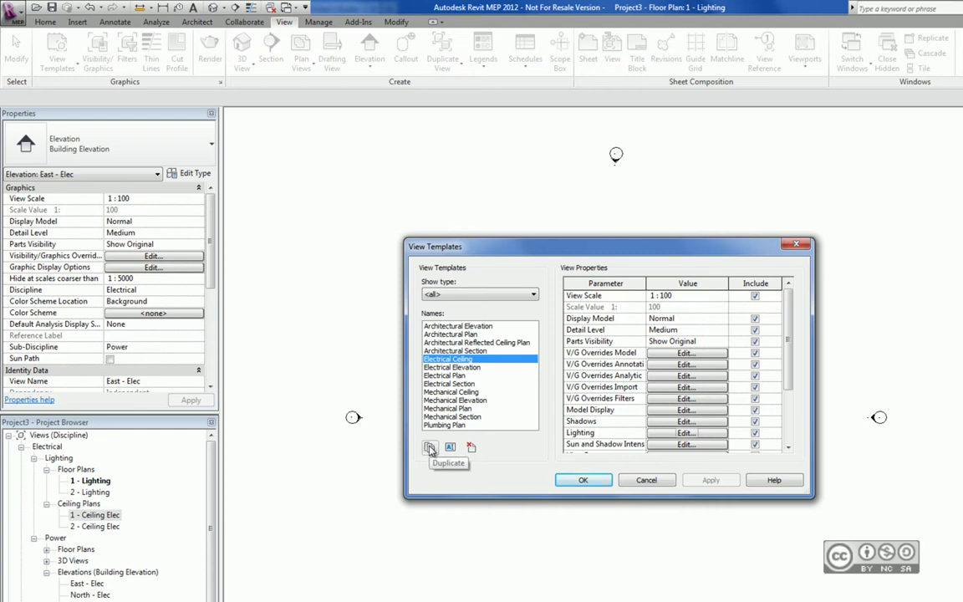
pyautogui.click(429, 448)
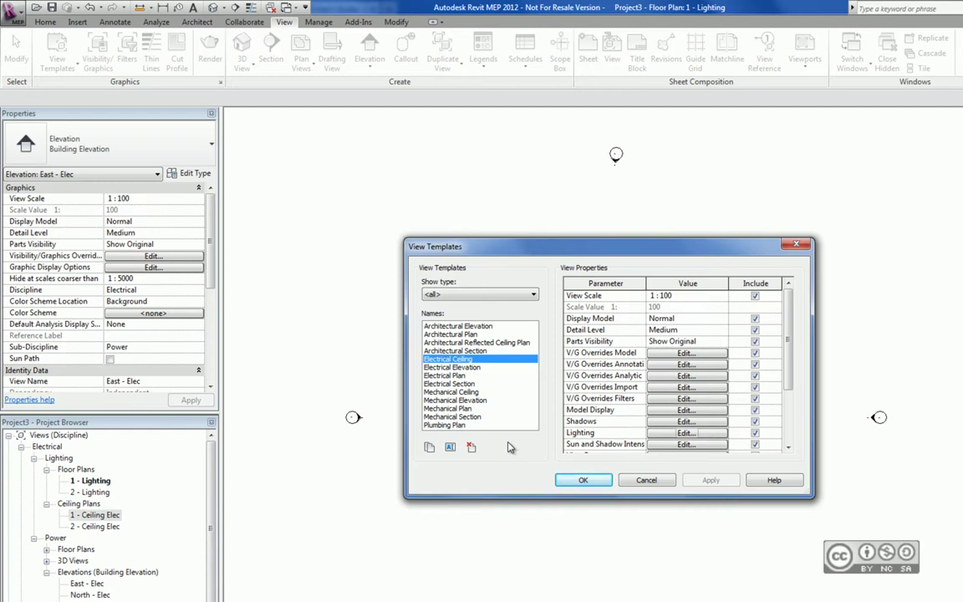
pyautogui.click(582, 479)
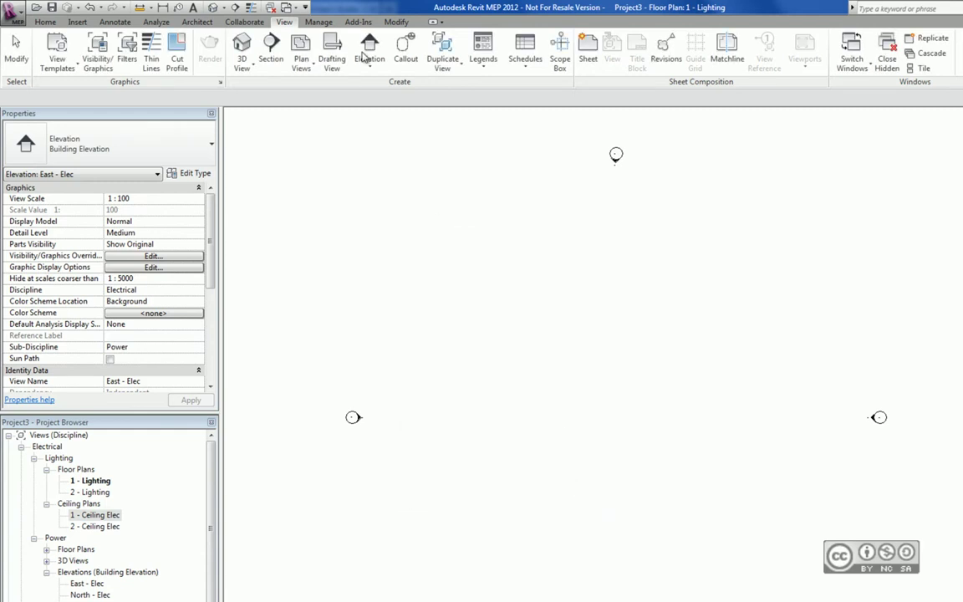
pyautogui.click(295, 8)
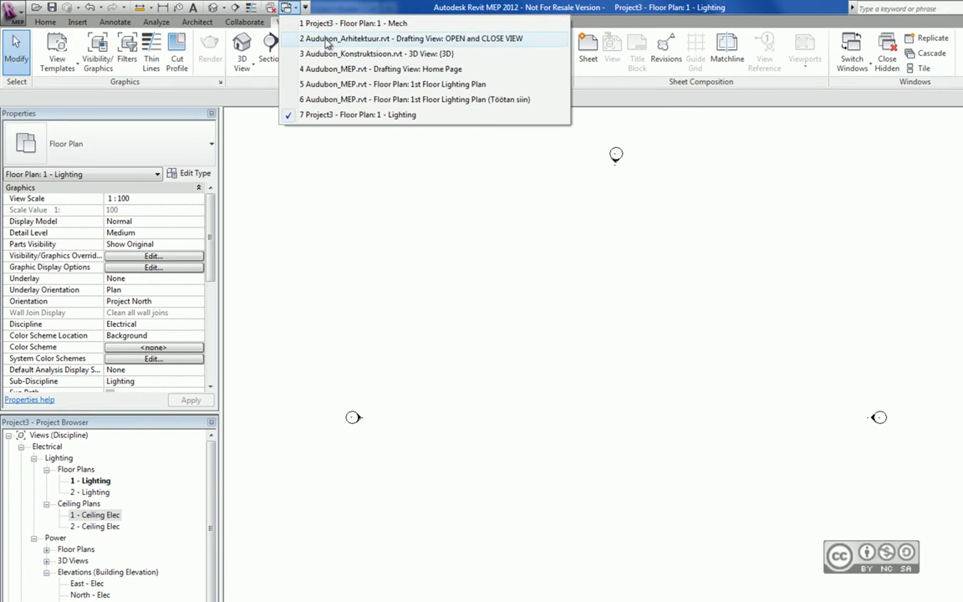
pyautogui.click(334, 84)
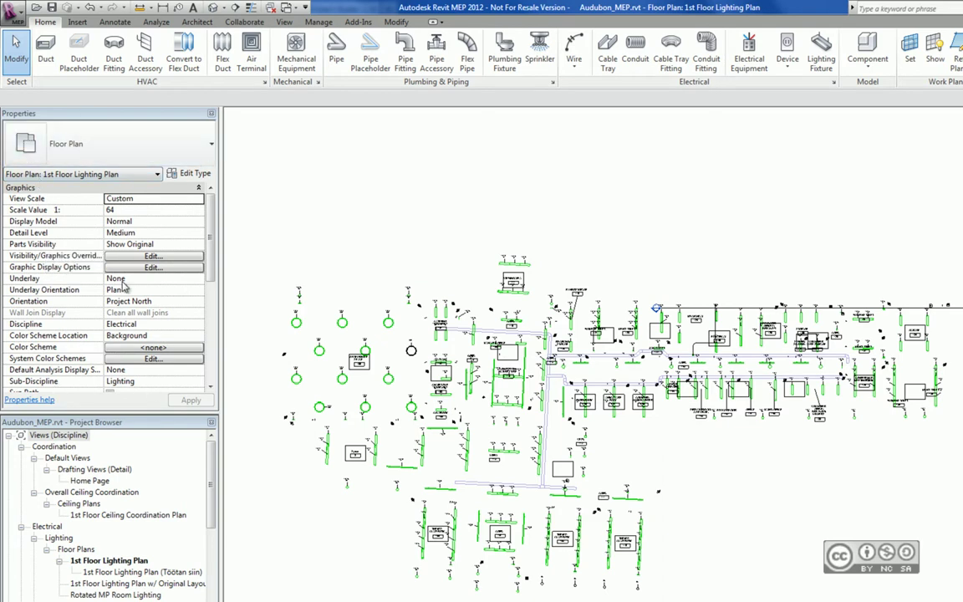
# Open the View Templates dropdown on the View tab.
pyautogui.click(284, 22)
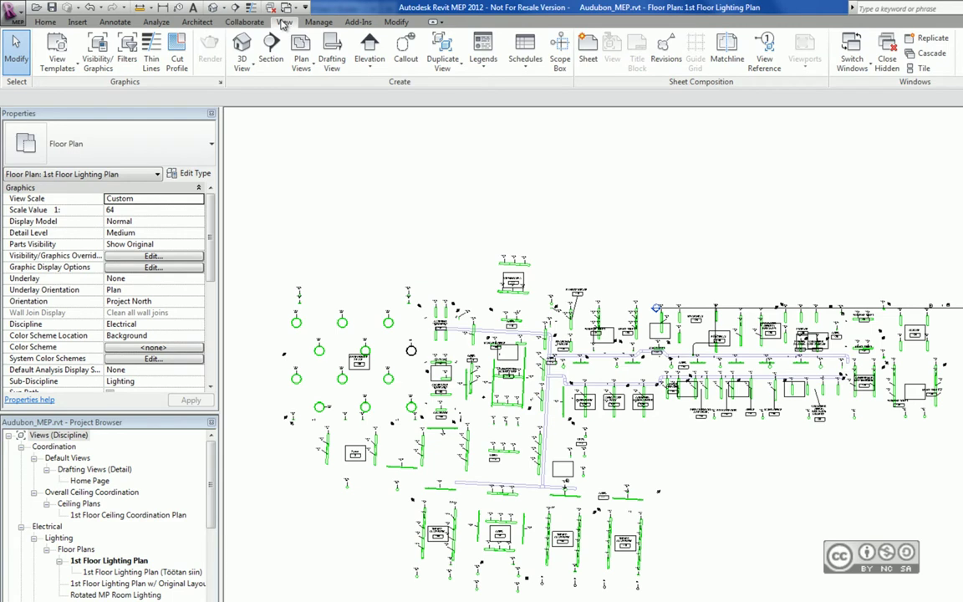
pyautogui.click(55, 67)
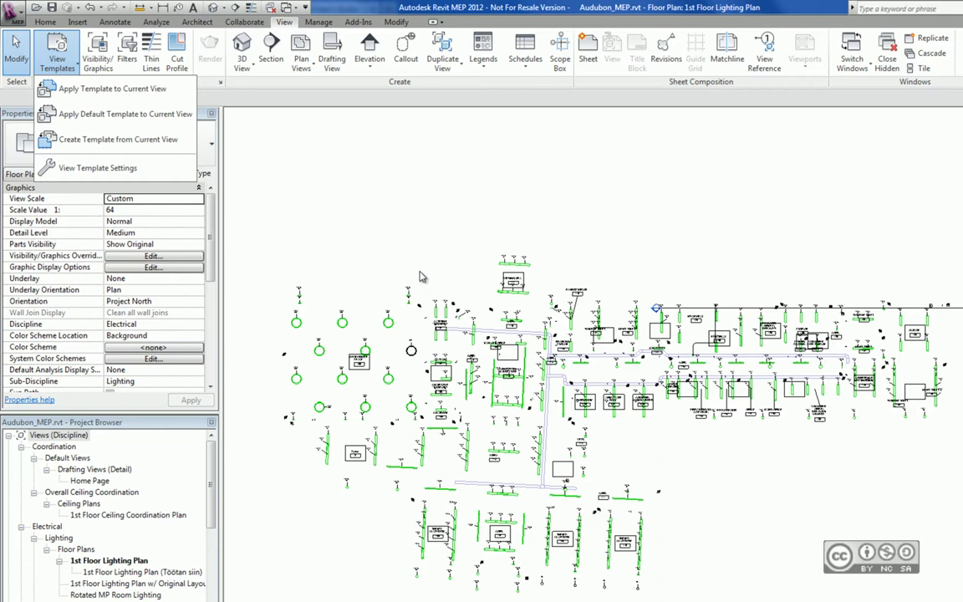
# Close the View Templates dropdown, reopen it to review the options, then close it again.
pyautogui.click(420, 276)
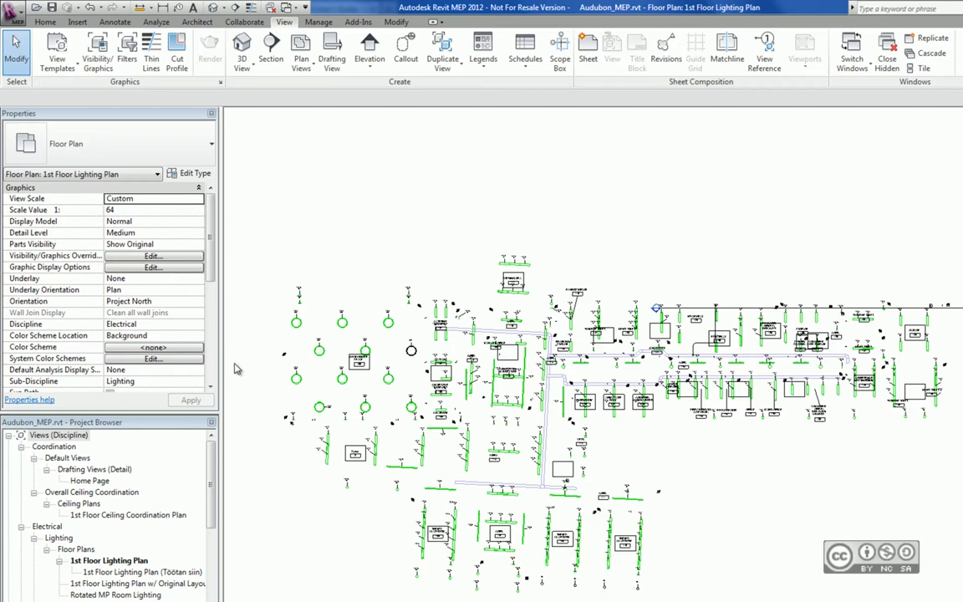
pyautogui.click(55, 67)
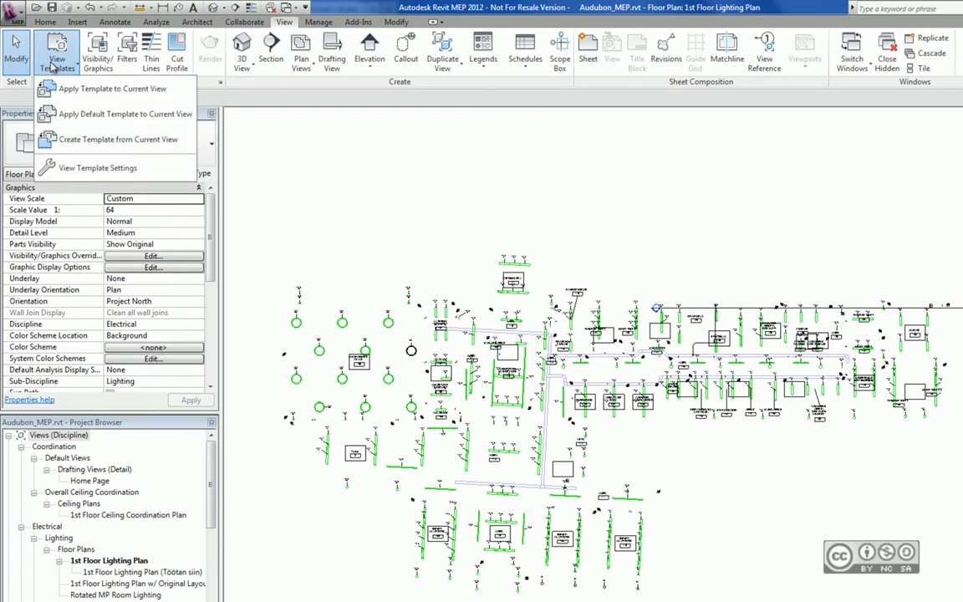
pyautogui.click(123, 566)
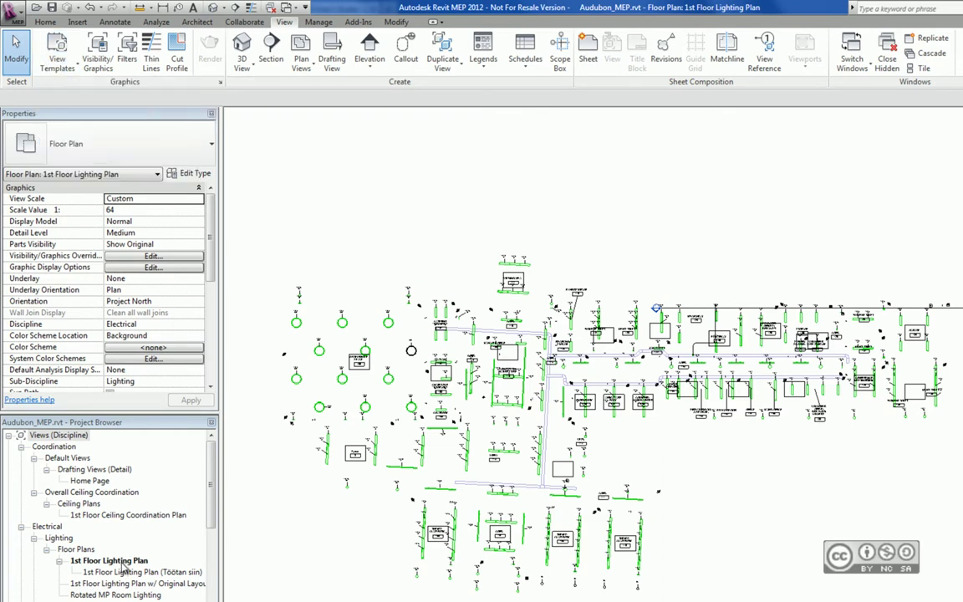
# In View Template Settings, exclude the model visibility overrides, then close the View Templates dialog.
pyautogui.rightClick(113, 565)
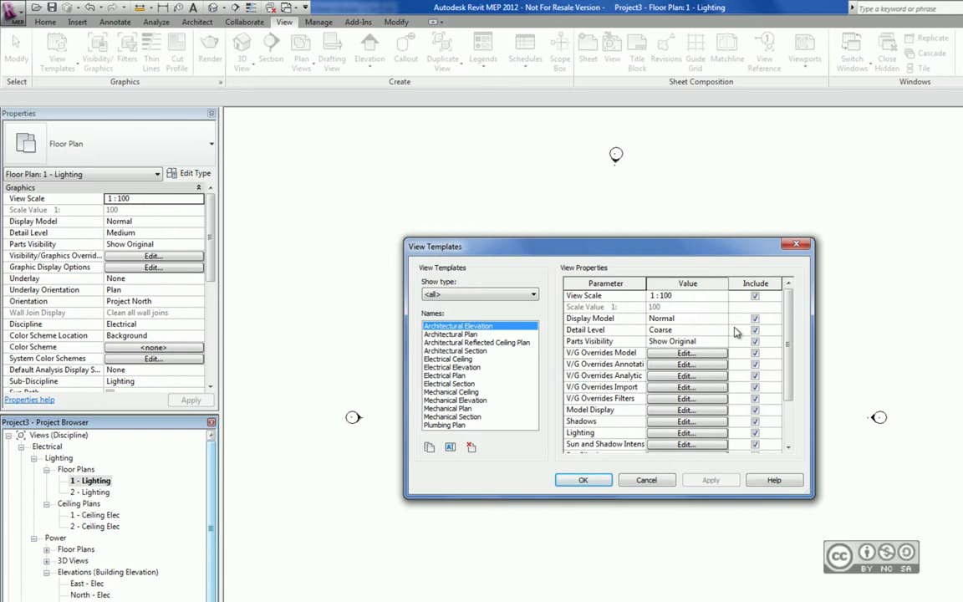
pyautogui.moveTo(786, 316)
pyautogui.mouseDown()
pyautogui.moveTo(792, 369)
pyautogui.moveTo(786, 315)
pyautogui.mouseUp()
pyautogui.click(754, 353)
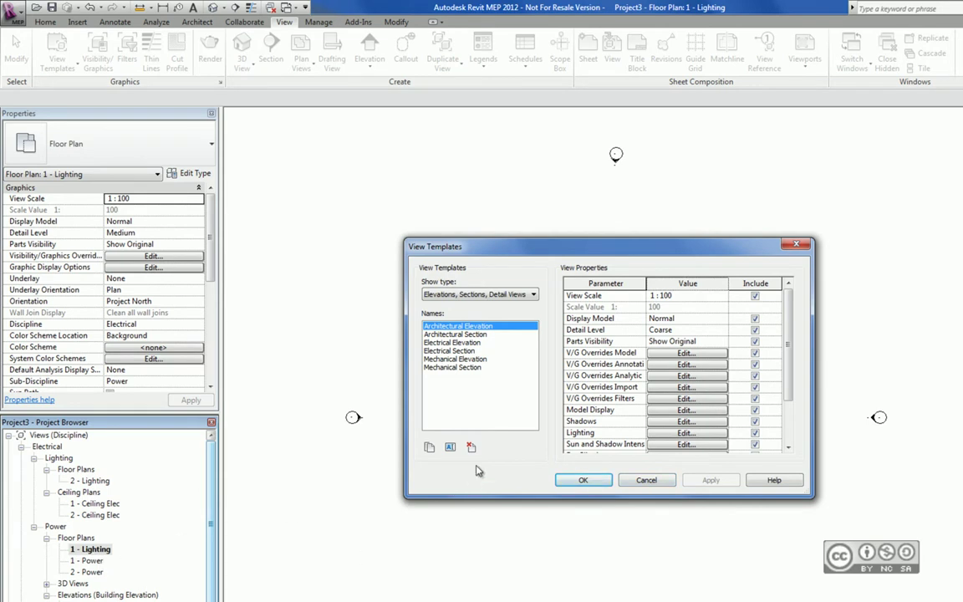
pyautogui.click(648, 480)
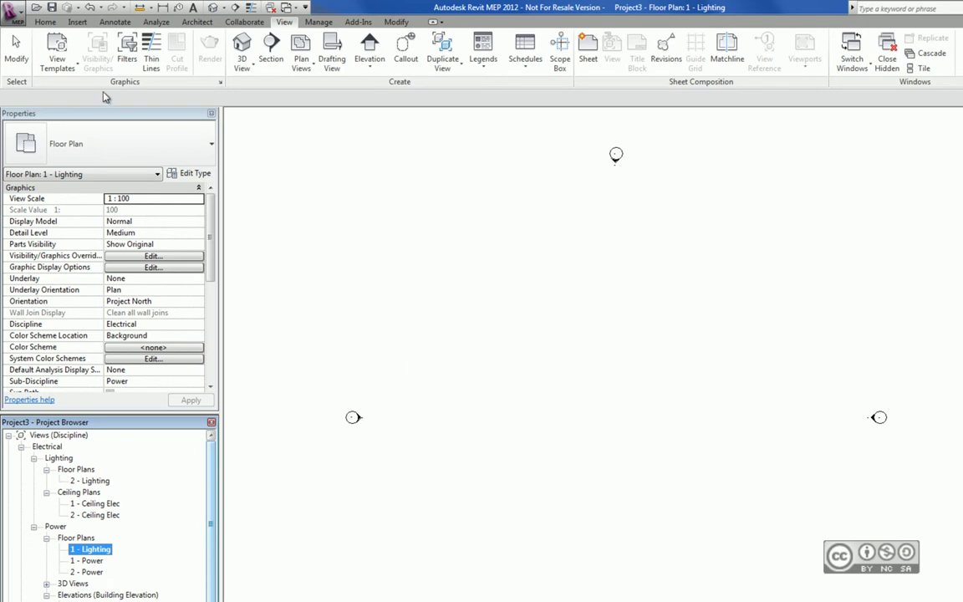
# Apply View Template on 1 - Lighting: choose Plumbing Plan and enable automatic application to new views.
pyautogui.rightClick(102, 553)
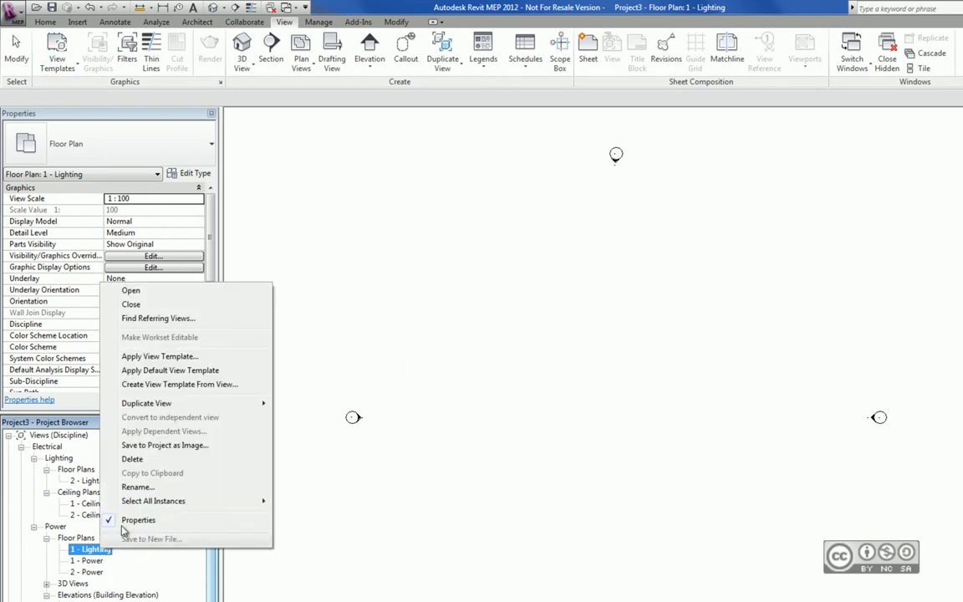
pyautogui.click(166, 357)
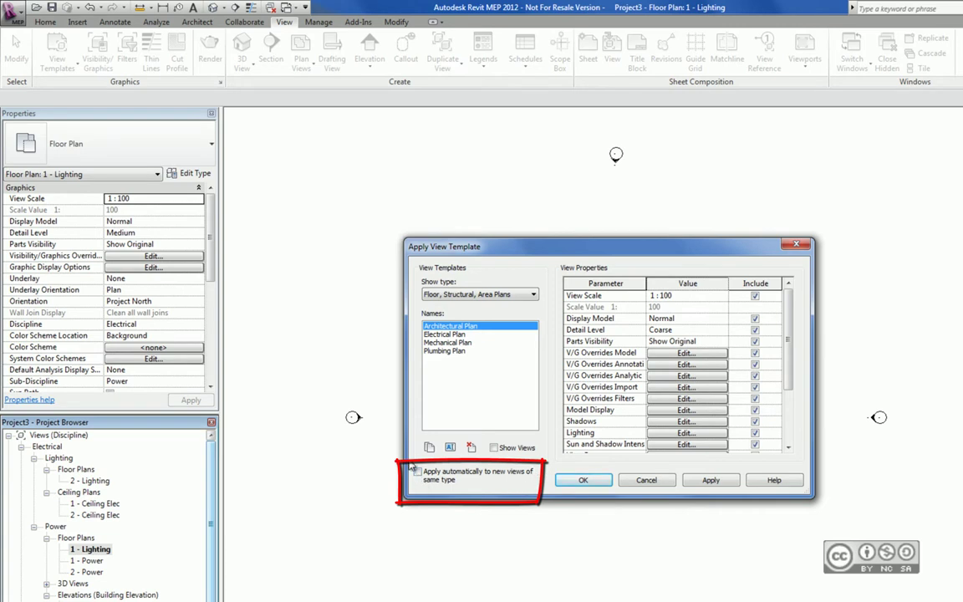
pyautogui.click(418, 472)
pyautogui.click(446, 343)
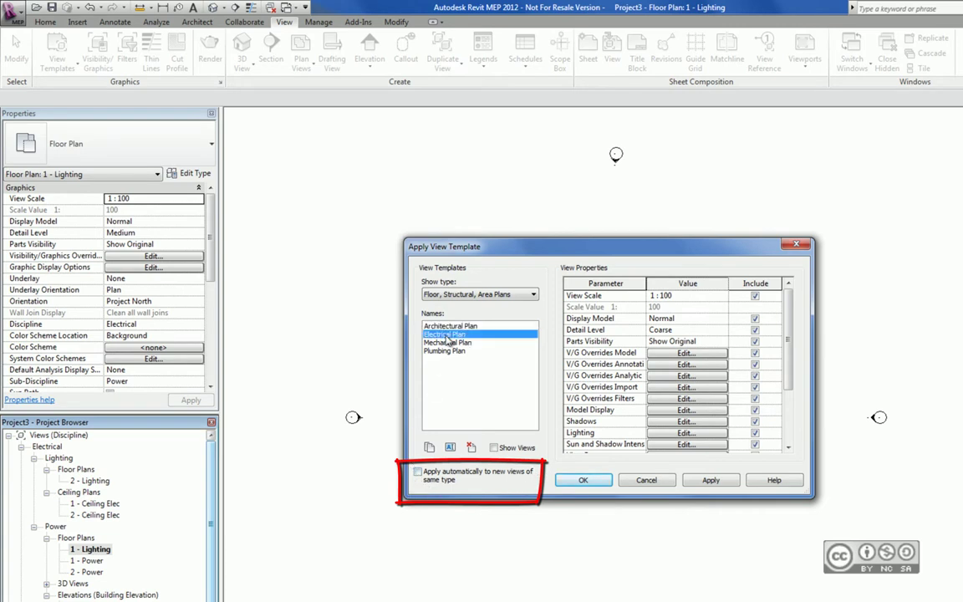
pyautogui.click(446, 350)
pyautogui.click(418, 472)
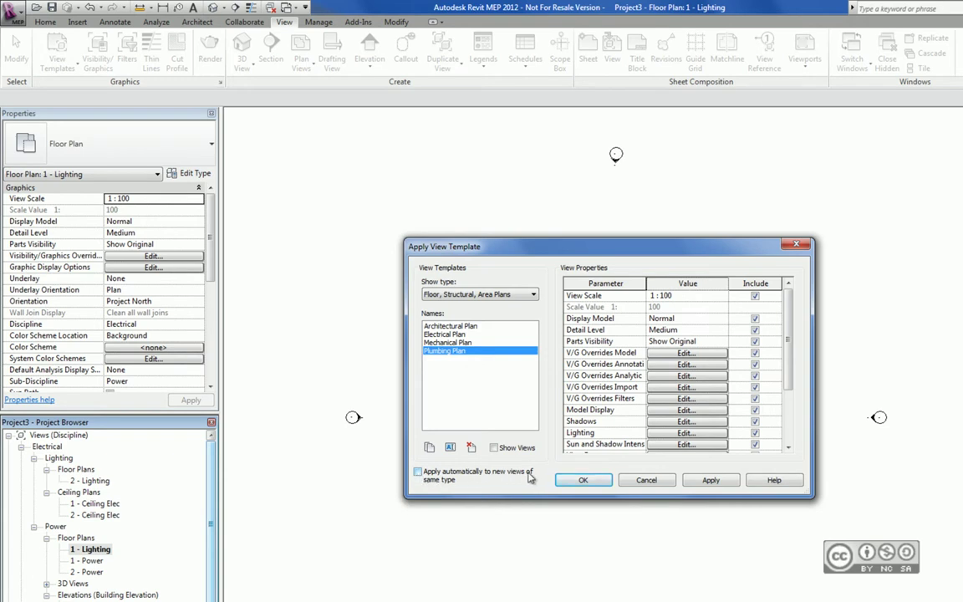
pyautogui.click(418, 472)
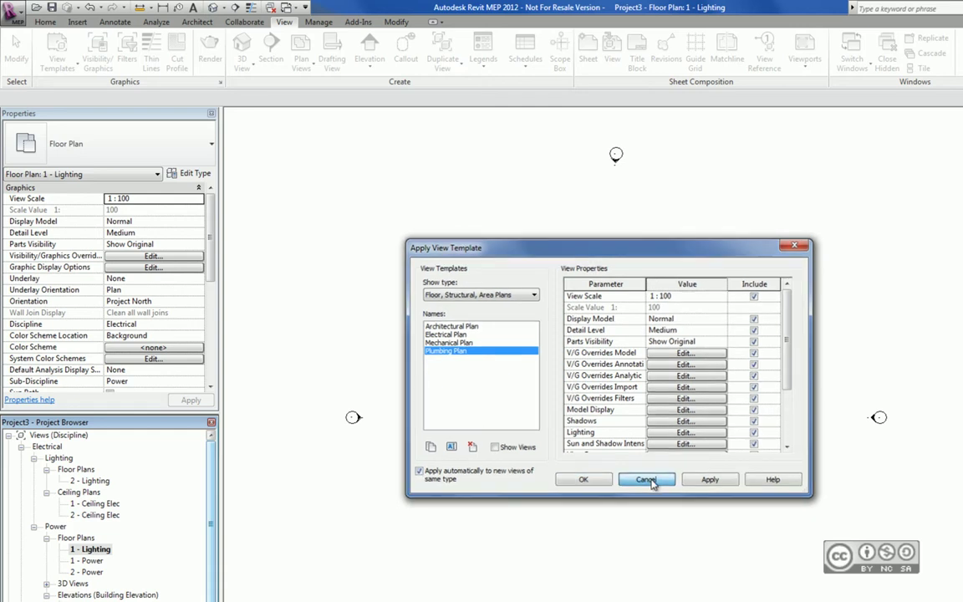
pyautogui.click(648, 481)
# Open and then dismiss the 1 - Lighting context menu in the Project Browser.
pyautogui.rightClick(94, 552)
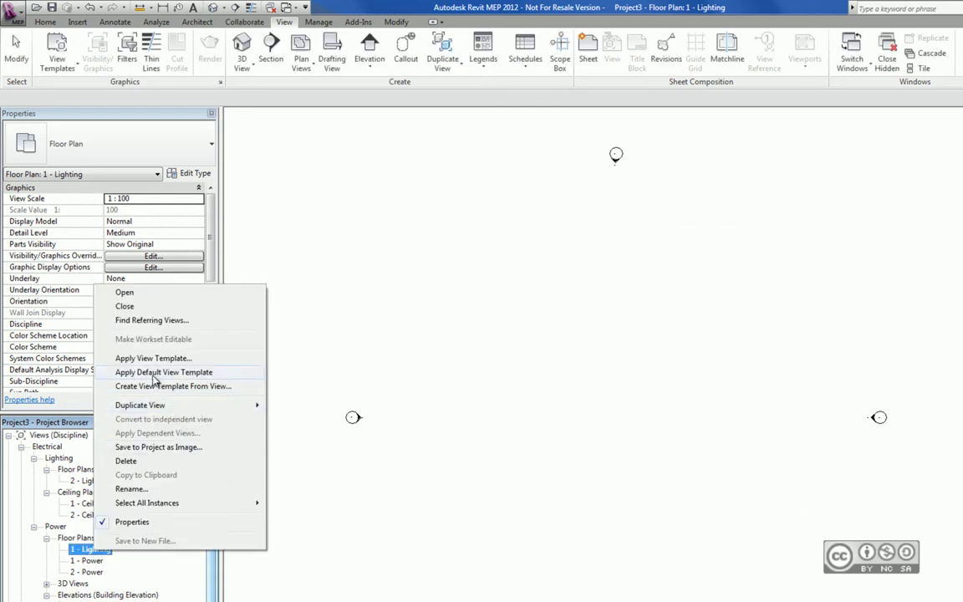
pyautogui.click(208, 375)
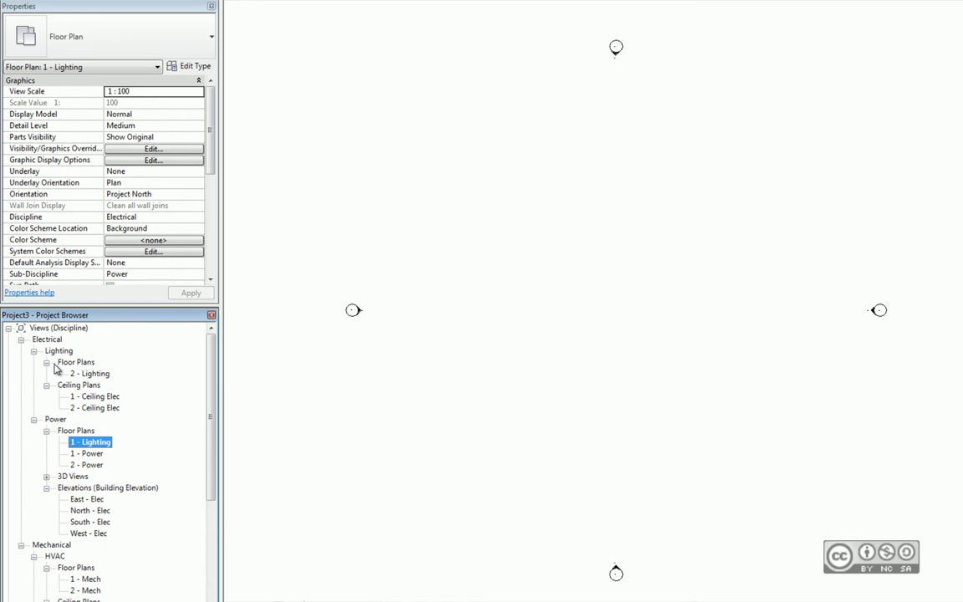
# Collapse the Electrical and Mechanical groups and select Schedules/Quantities in the Project Browser.
pyautogui.click(20, 340)
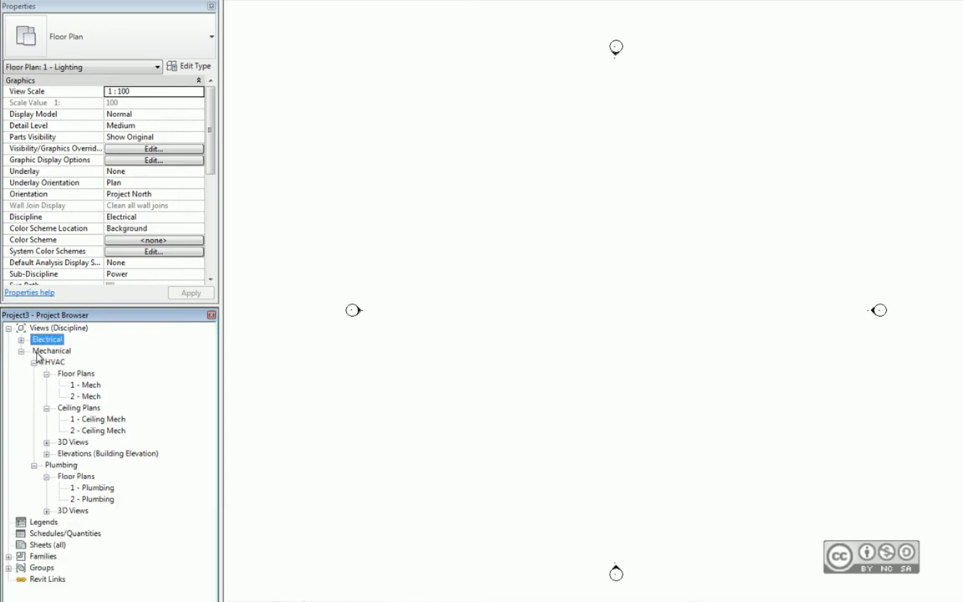
pyautogui.click(21, 351)
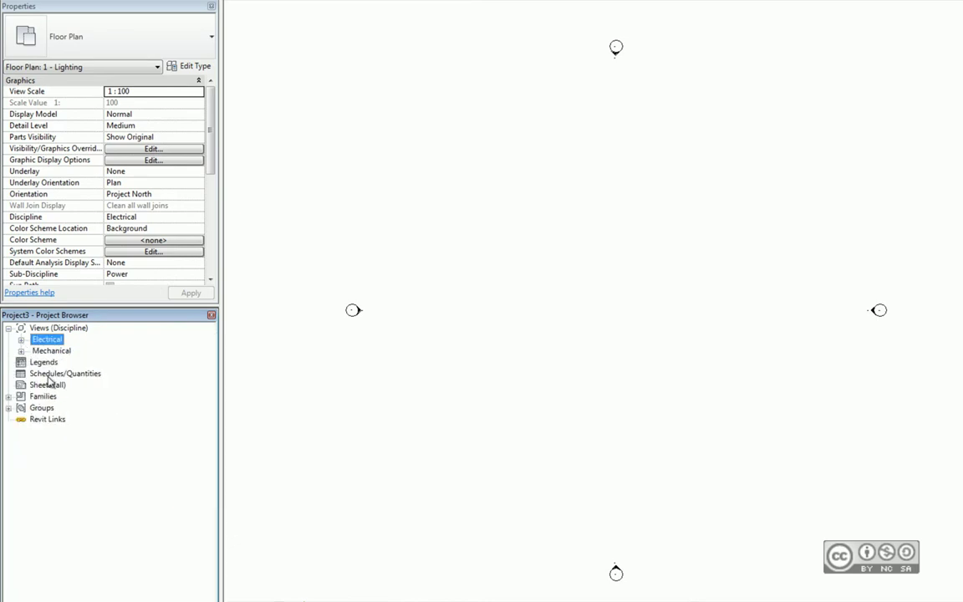
pyautogui.click(50, 373)
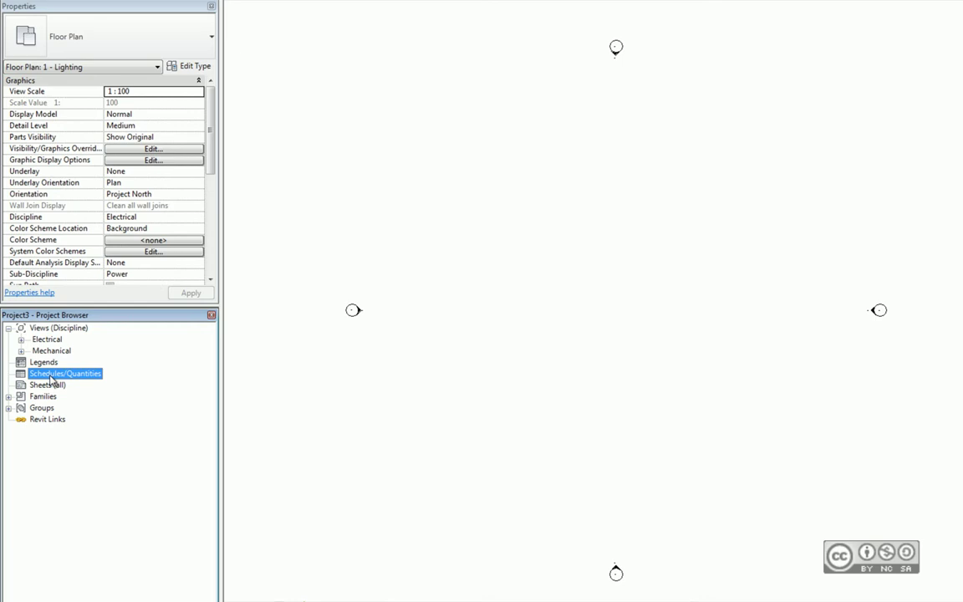
# Switch to the 1 - Mech floor plan with Ctrl+Tab and show the Architect tab.
pyautogui.hotkey('ctrl', 'Tab')
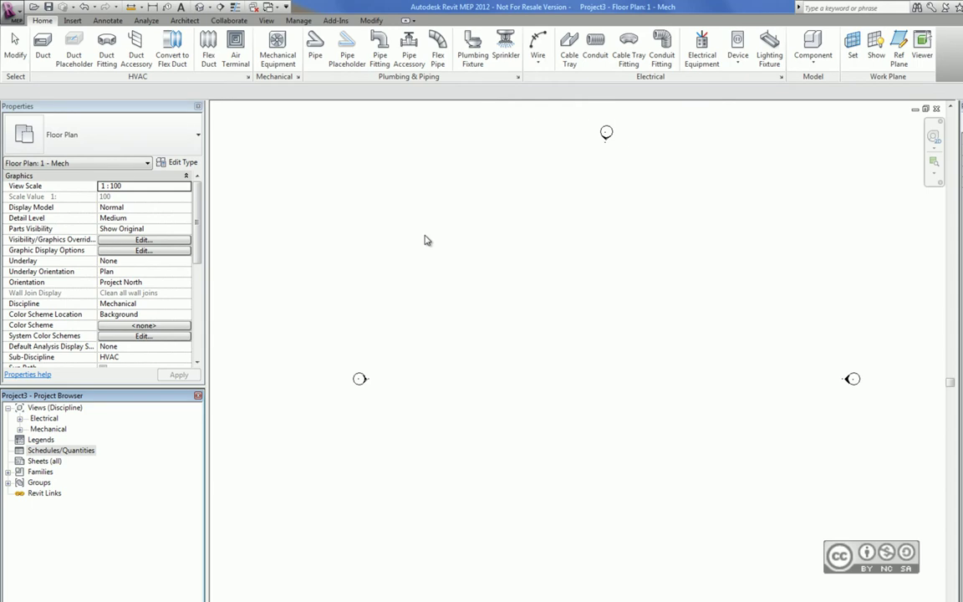
pyautogui.click(184, 21)
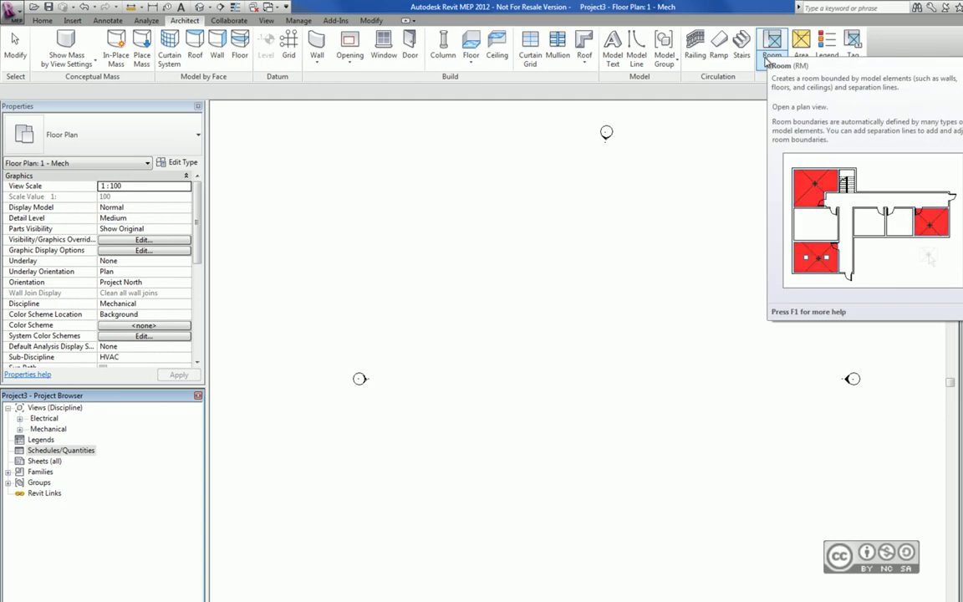
# Check the Analyze tab's Space tool, return to Architect, and zoom into the two rooms.
pyautogui.click(147, 20)
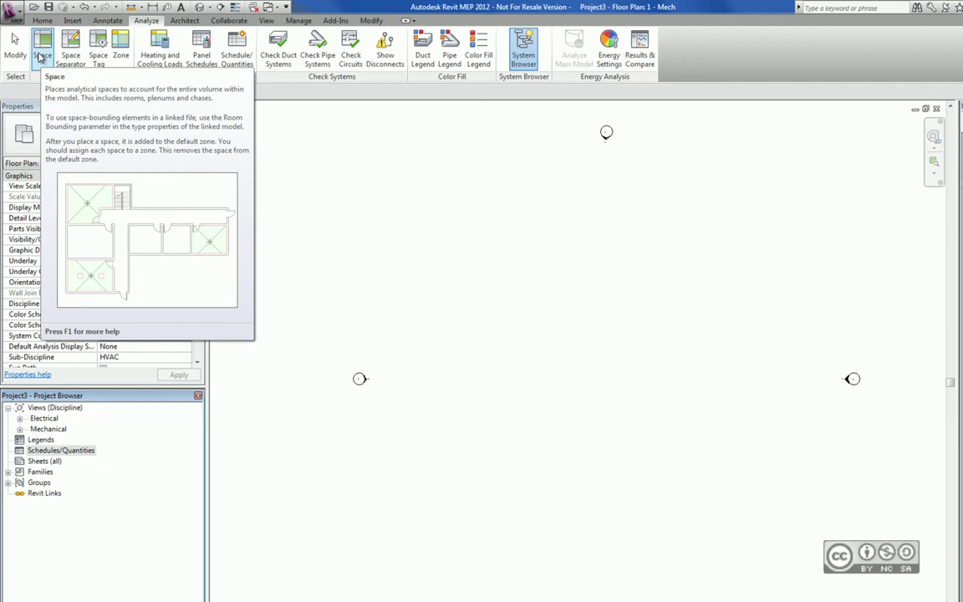
pyautogui.click(177, 21)
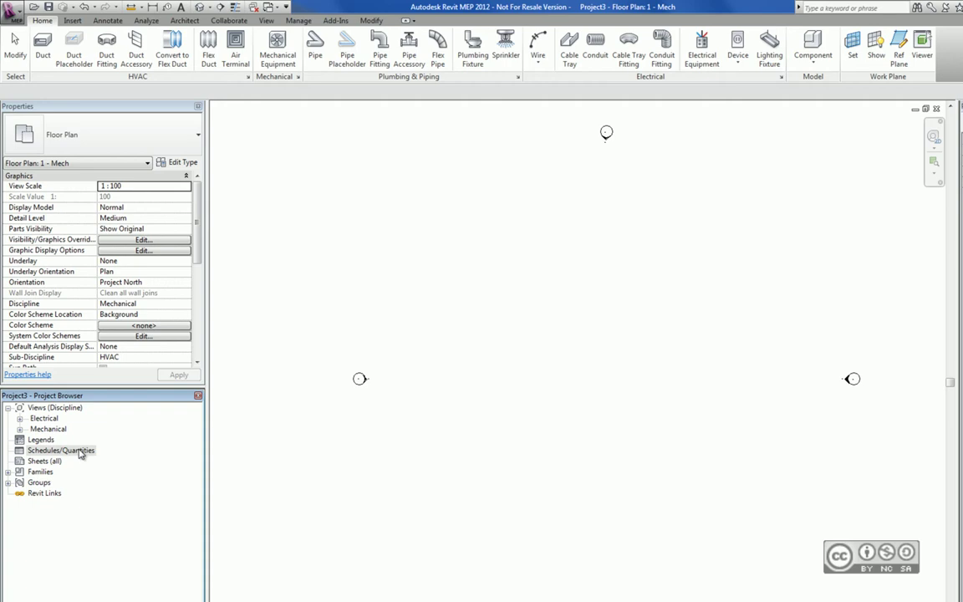
pyautogui.scroll(2, 434, 272)
pyautogui.scroll(1, 434, 272)
pyautogui.scroll(1, 434, 271)
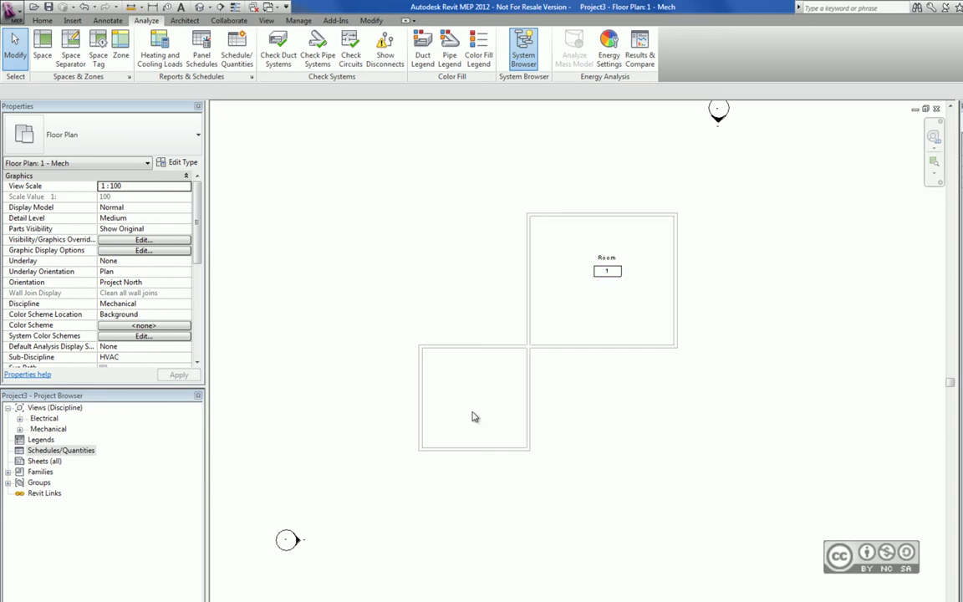
# Create a new Spaces schedule with Room: Name and Room: Number as its fields.
pyautogui.rightClick(63, 451)
pyautogui.moveTo(559, 304); pyautogui.dragTo(557, 361)
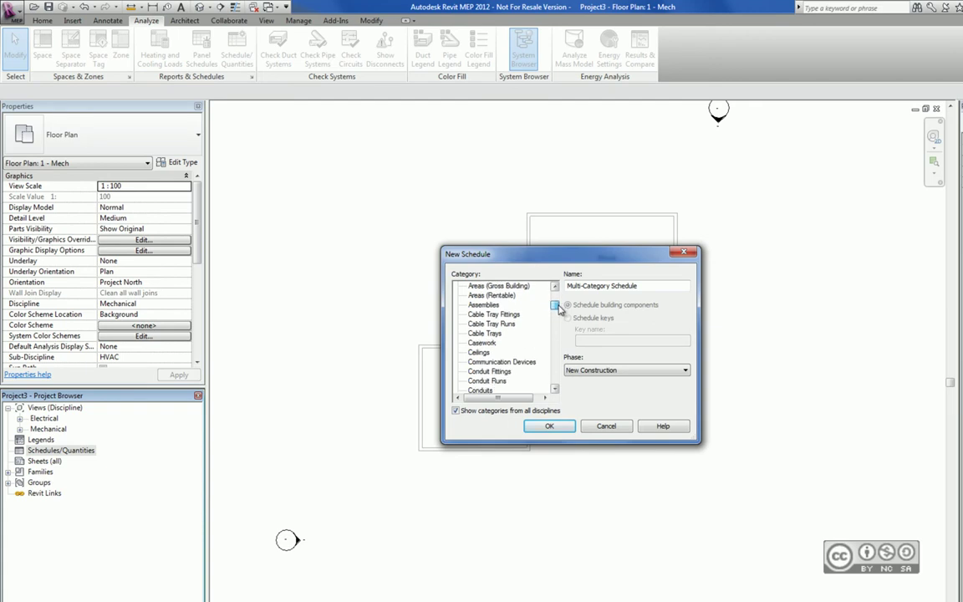
pyautogui.scroll(-3, 502, 351)
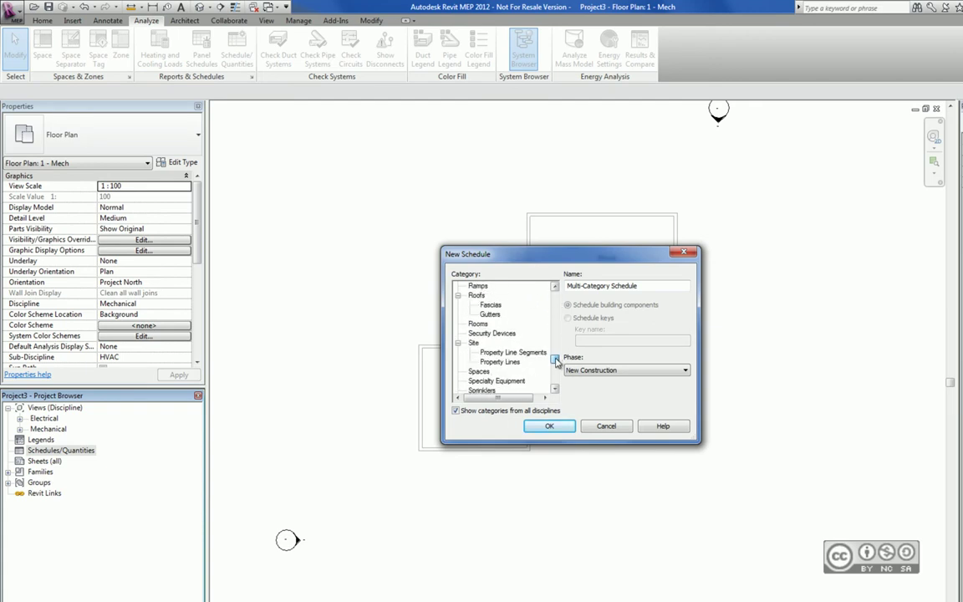
pyautogui.click(478, 334)
pyautogui.click(549, 425)
pyautogui.moveTo(522, 289); pyautogui.dragTo(523, 326)
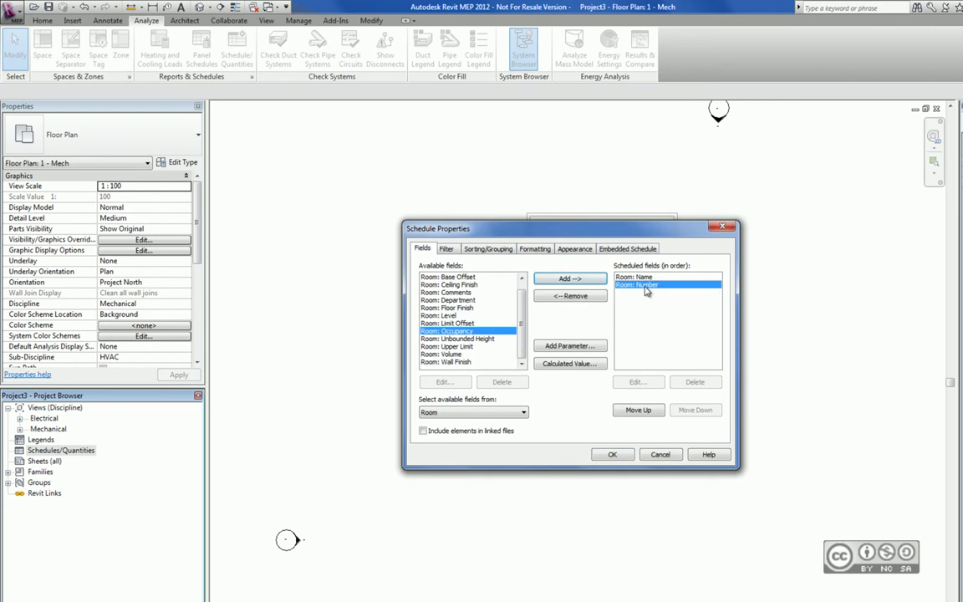
pyautogui.click(613, 454)
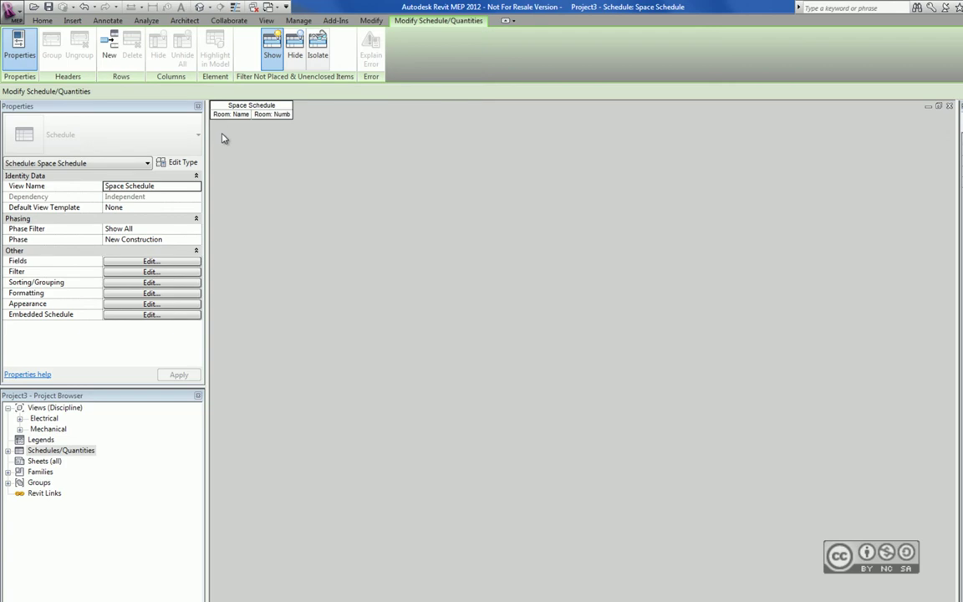
# Back on 1 - Mech, place spaces automatically so both rooms get Space 1 and Space 2.
pyautogui.hotkey('ctrl', 'Tab')
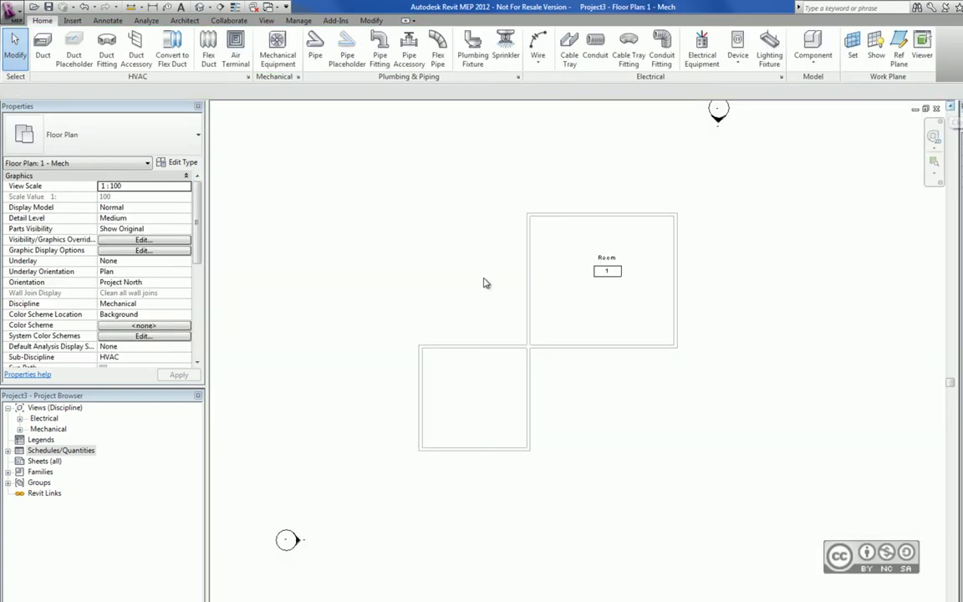
pyautogui.click(147, 20)
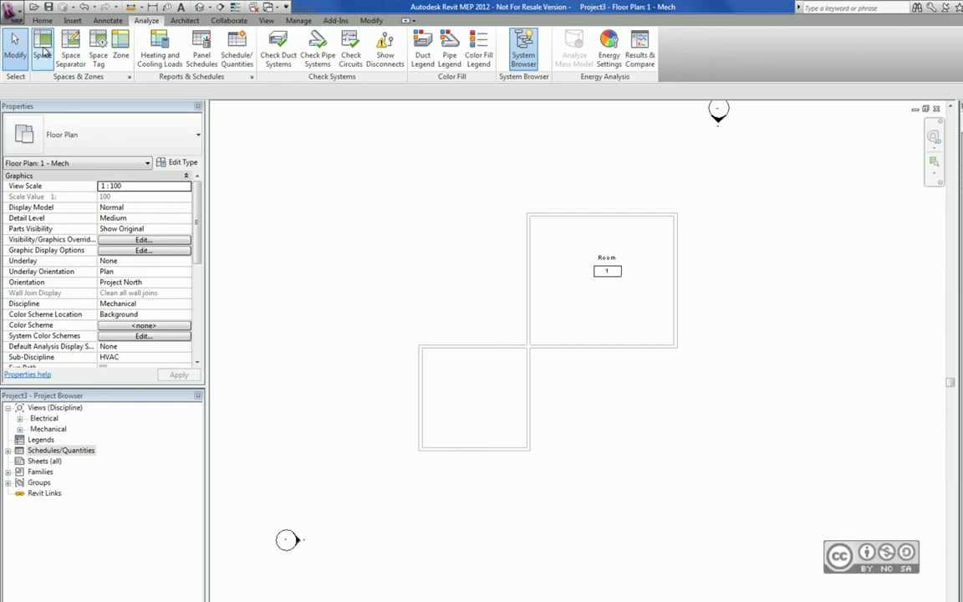
pyautogui.press('m')
pyautogui.press('s')
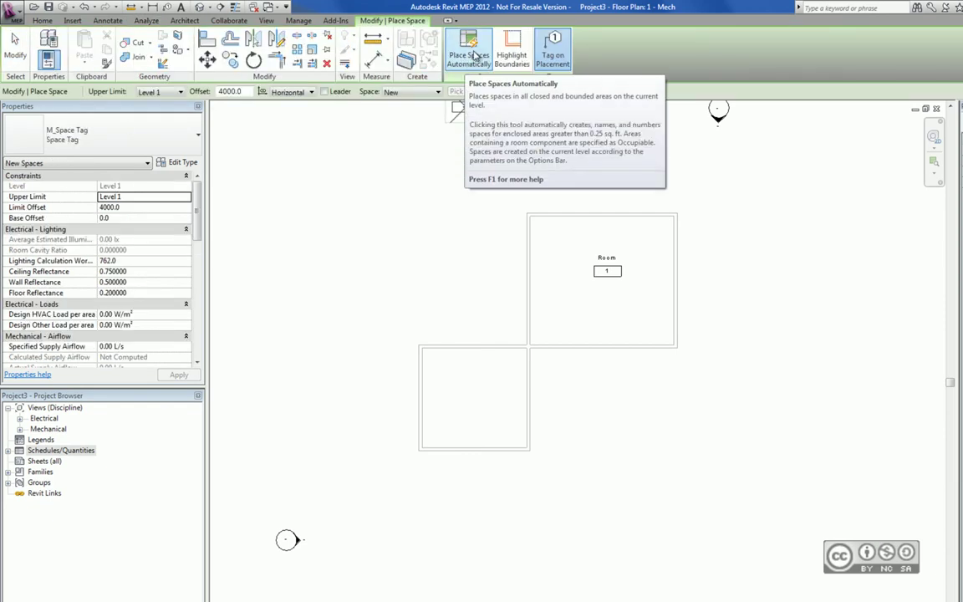
pyautogui.click(475, 55)
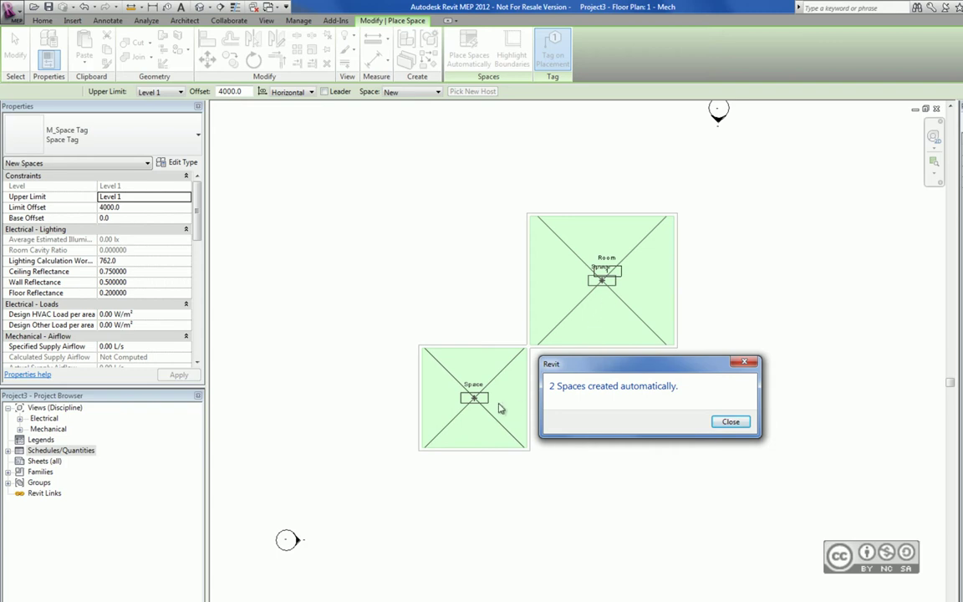
pyautogui.click(731, 422)
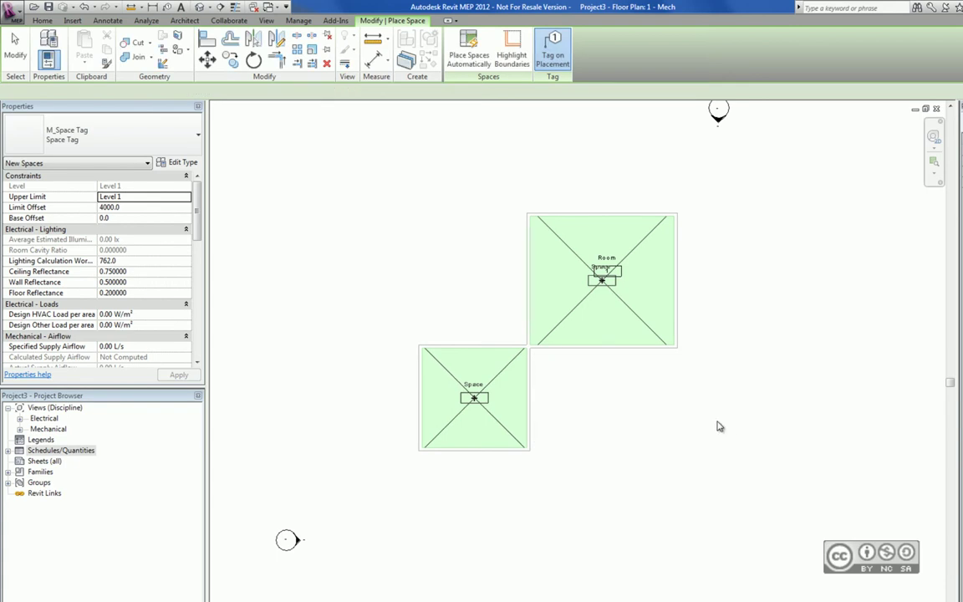
pyautogui.press('Escape')
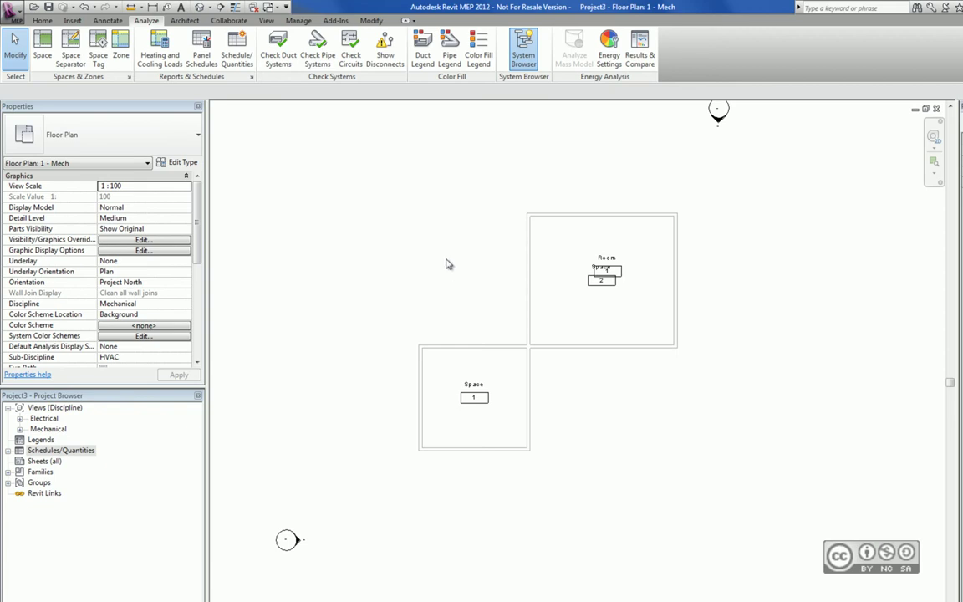
# Open the Space Schedule and select the blank row's Room: Name cell.
pyautogui.click(8, 451)
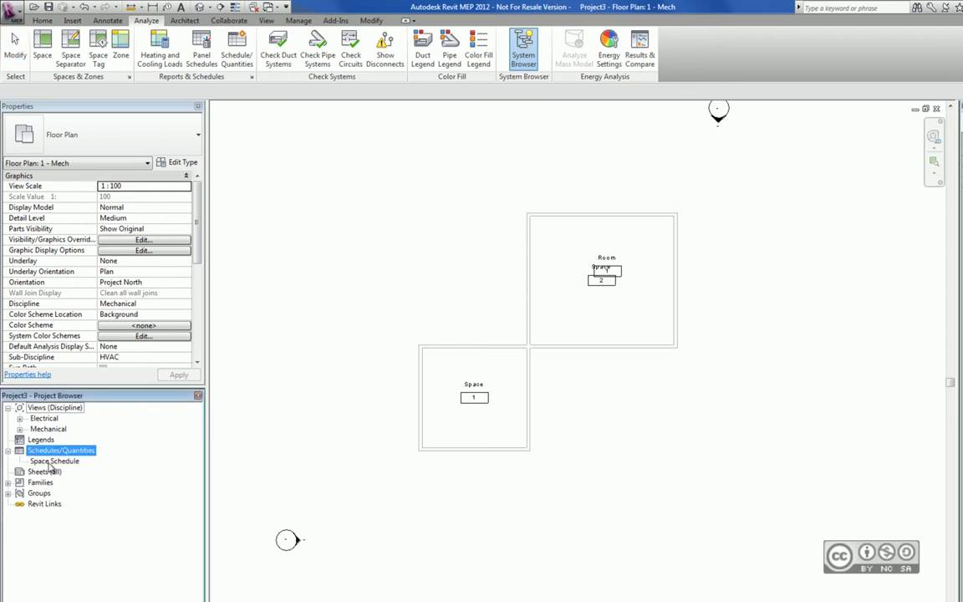
pyautogui.doubleClick(49, 463)
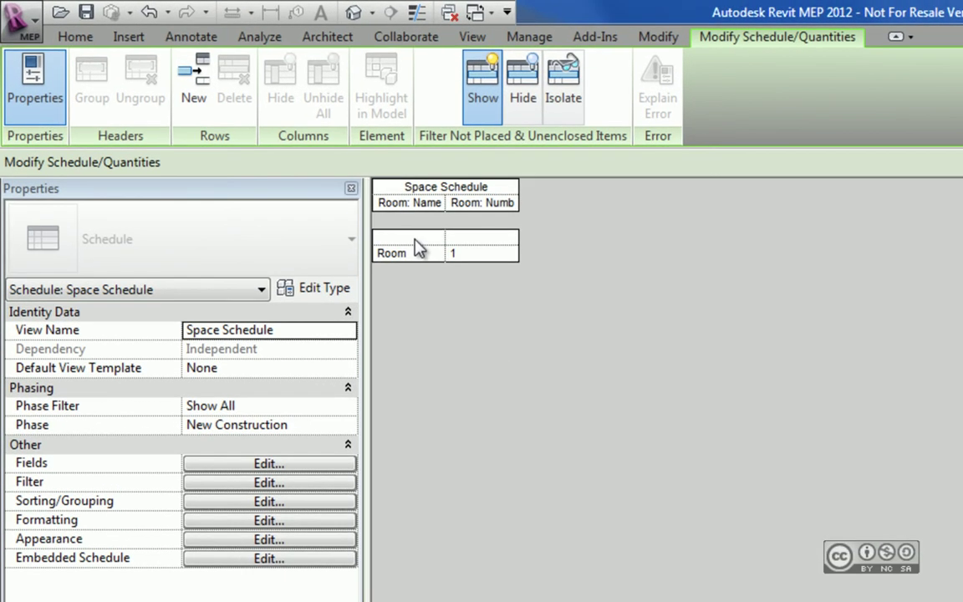
pyautogui.click(487, 238)
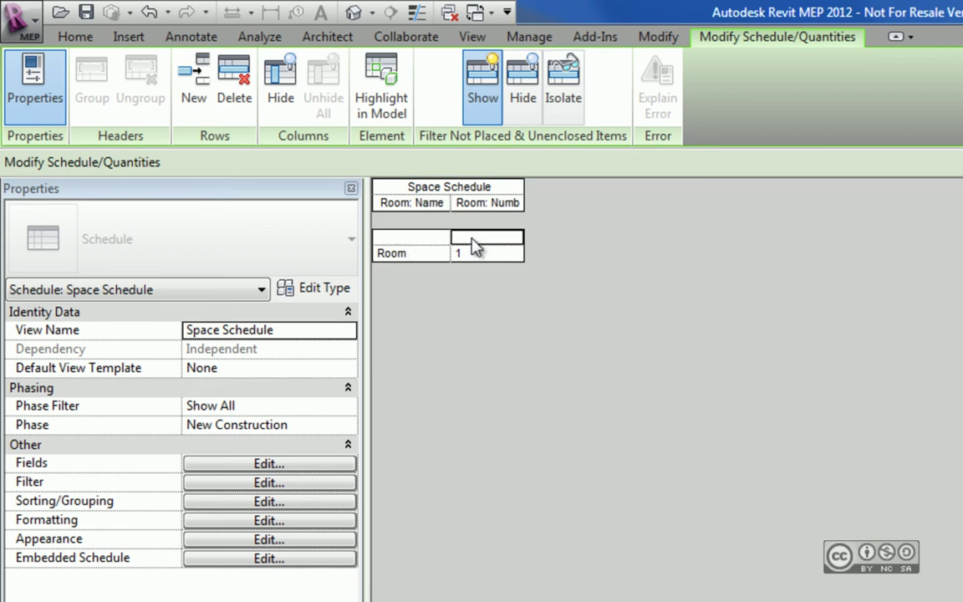
pyautogui.press('Left')
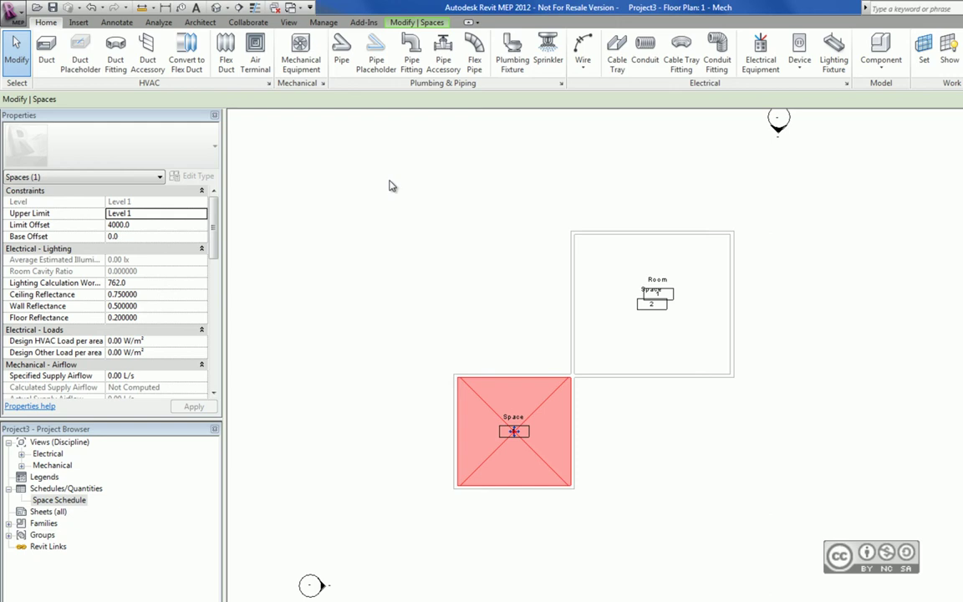
# Open the Manage Panel Schedule Templates dialog, cancel it unchanged, then deselect the spaces.
pyautogui.hotkey('alt', 'm')
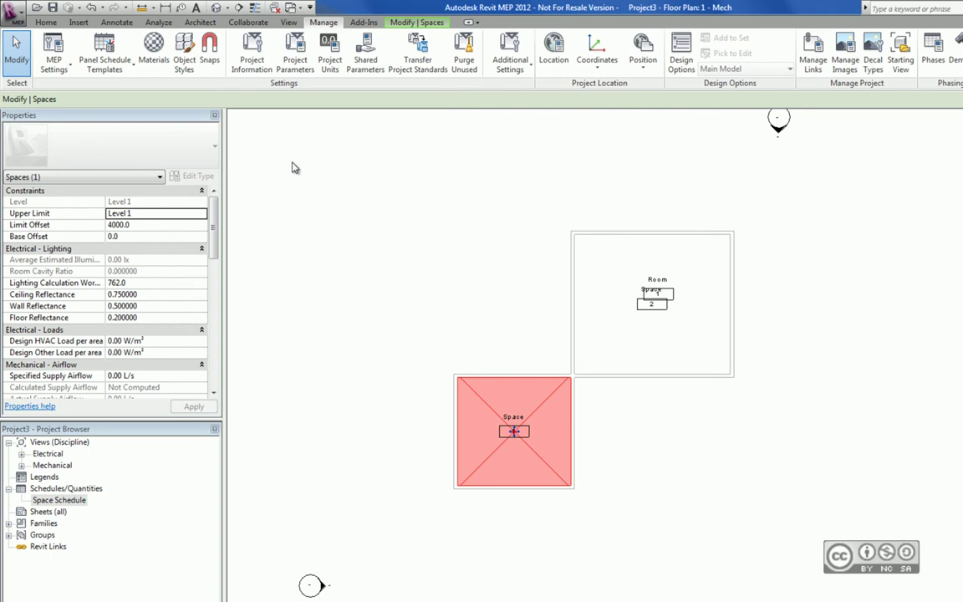
pyautogui.click(104, 72)
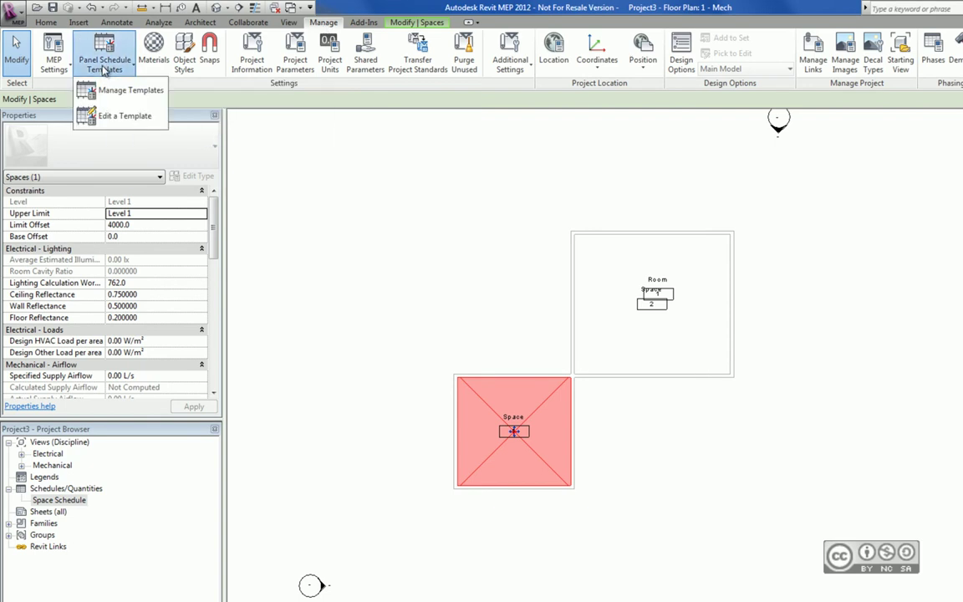
pyautogui.click(107, 90)
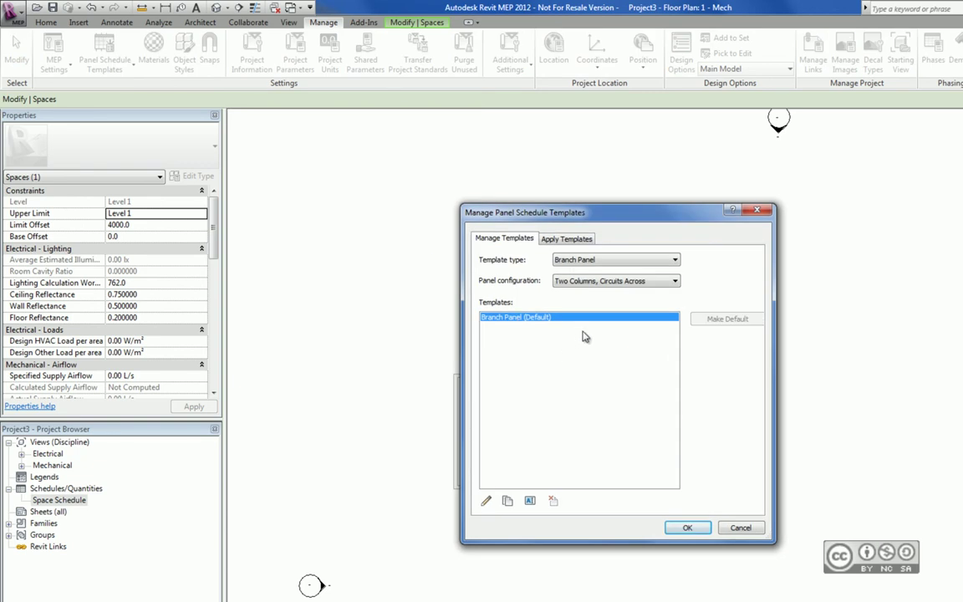
pyautogui.click(741, 527)
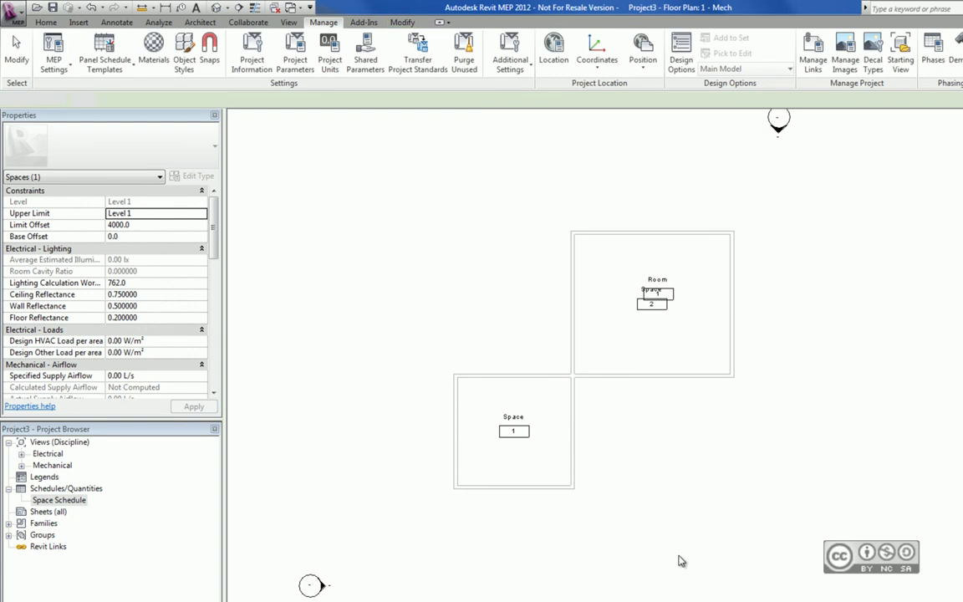
pyautogui.click(679, 562)
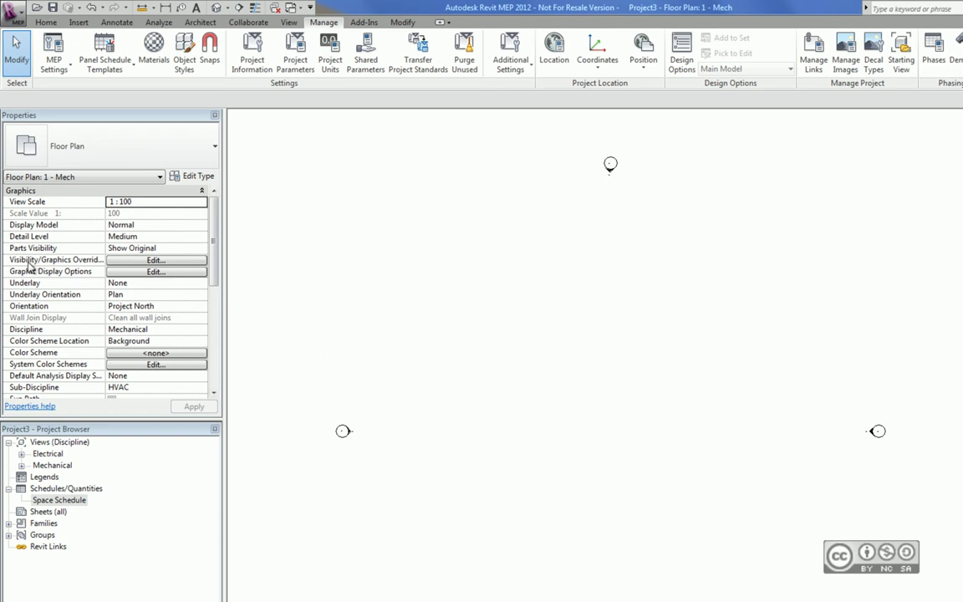
pyautogui.click(117, 260)
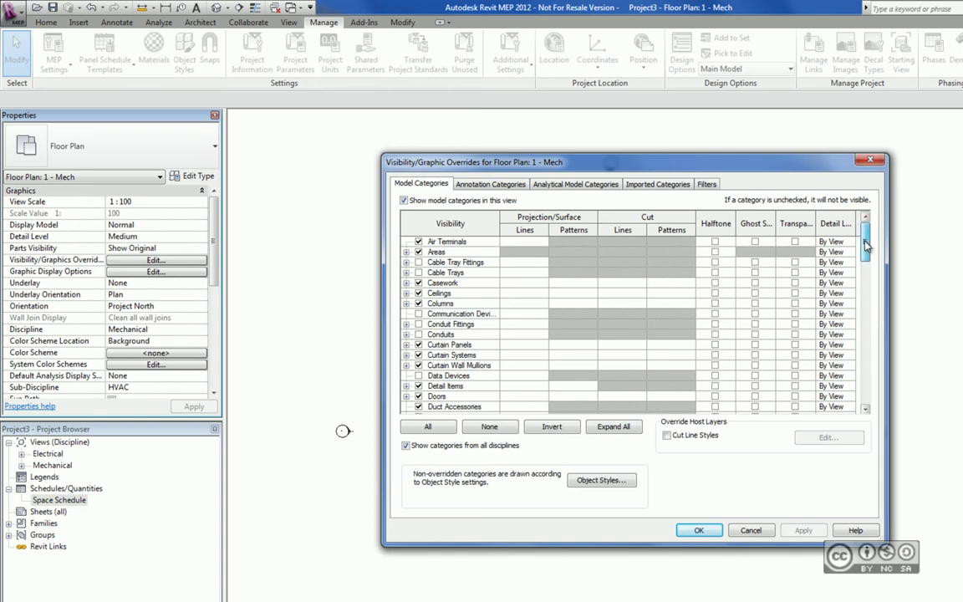
pyautogui.moveTo(866, 244); pyautogui.dragTo(866, 269)
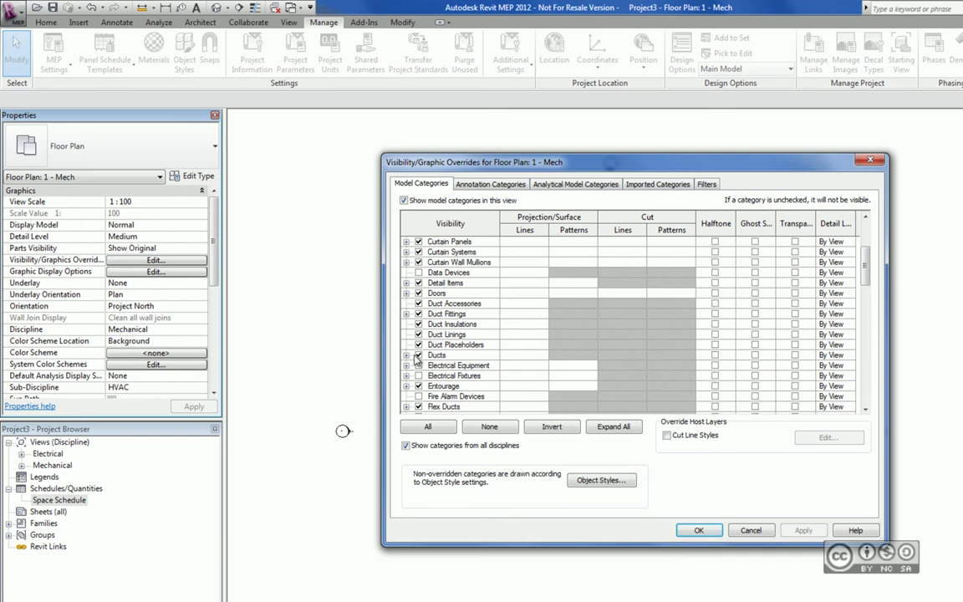
pyautogui.click(407, 355)
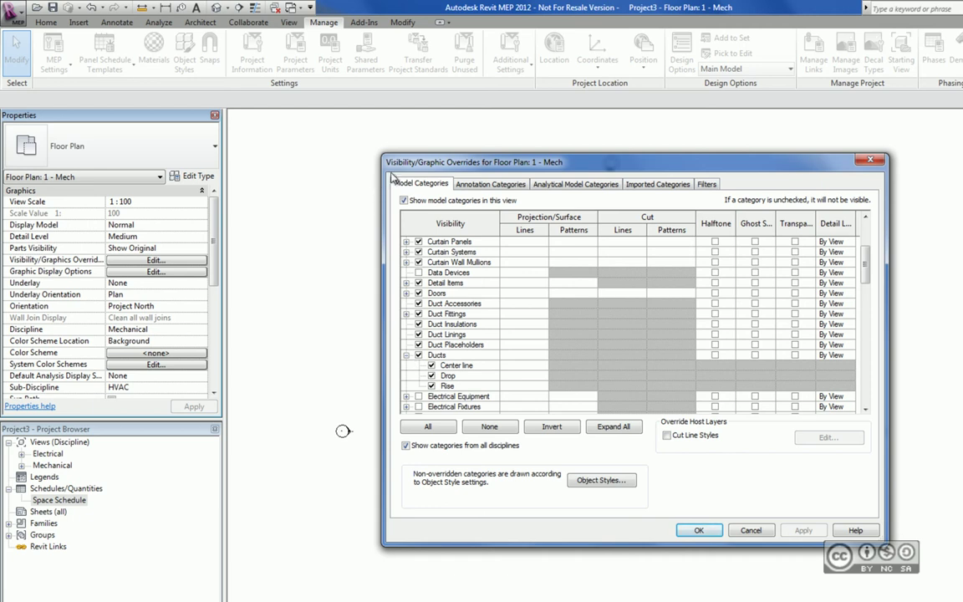
pyautogui.press('Return')
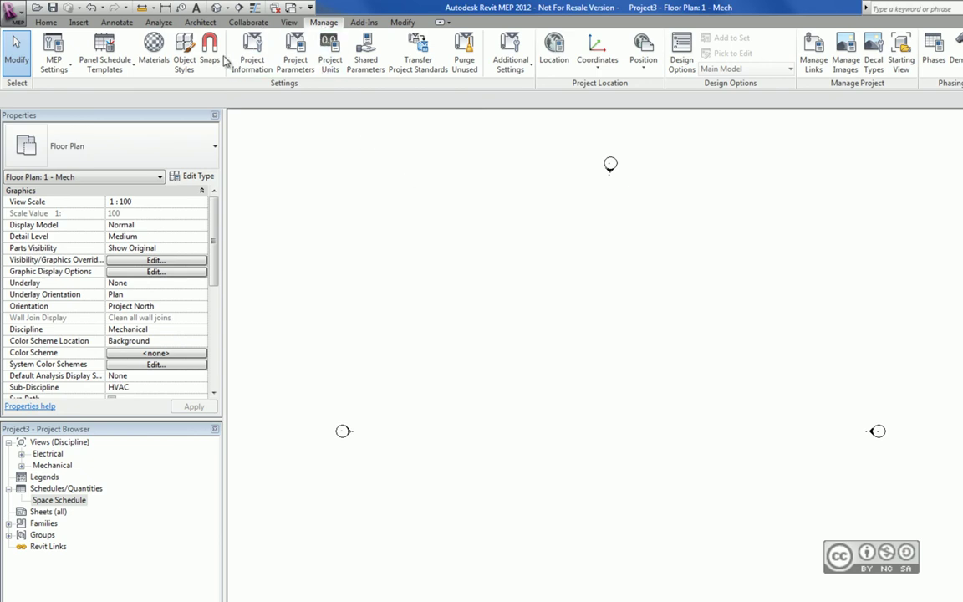
# Review the Model Objects categories in Object Styles and close the dialog unchanged.
pyautogui.click(185, 60)
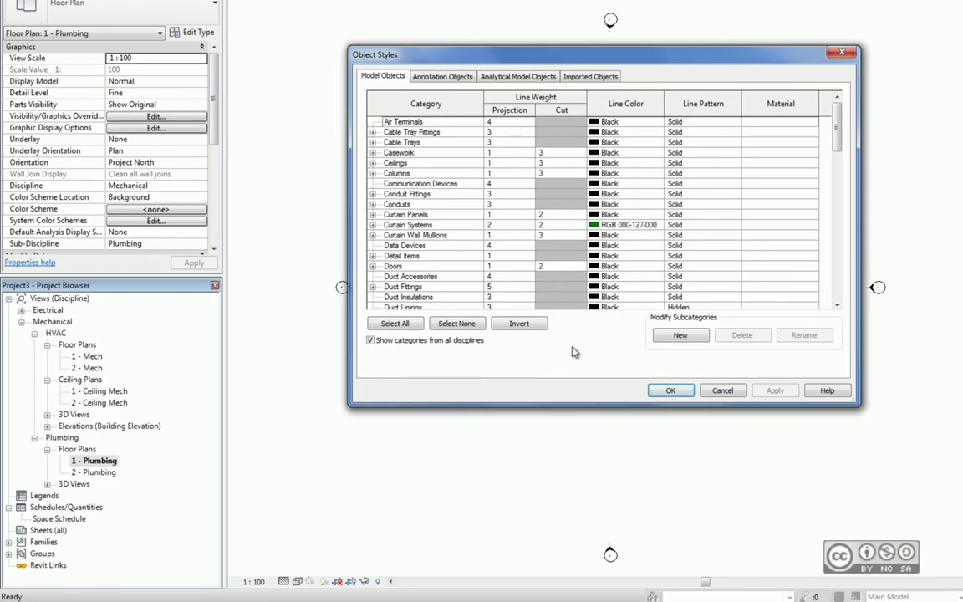
pyautogui.click(724, 392)
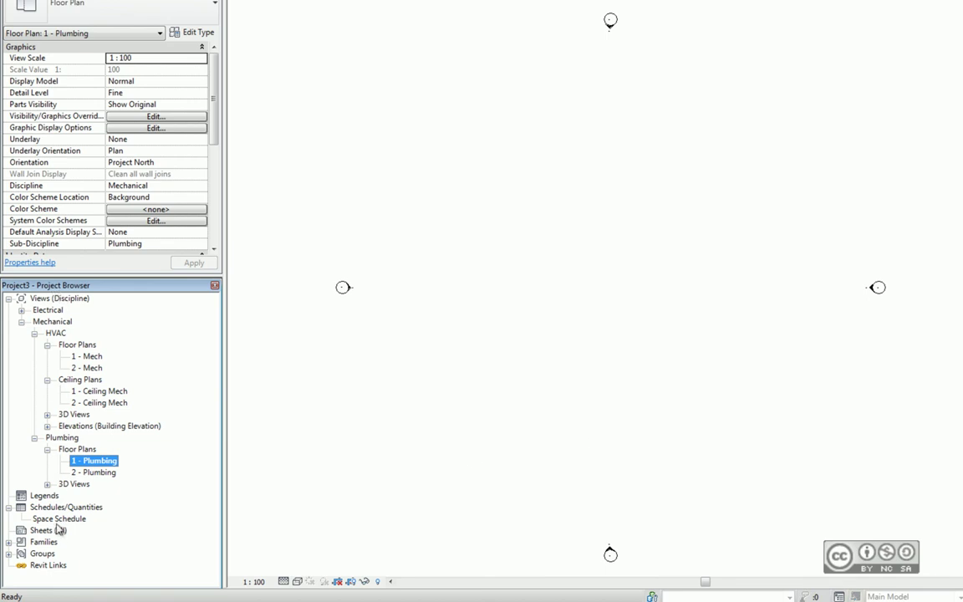
# Inspect Domestic Cold Water's Graphic Overrides line colour in its type properties, cancelling without changes.
pyautogui.click(10, 543)
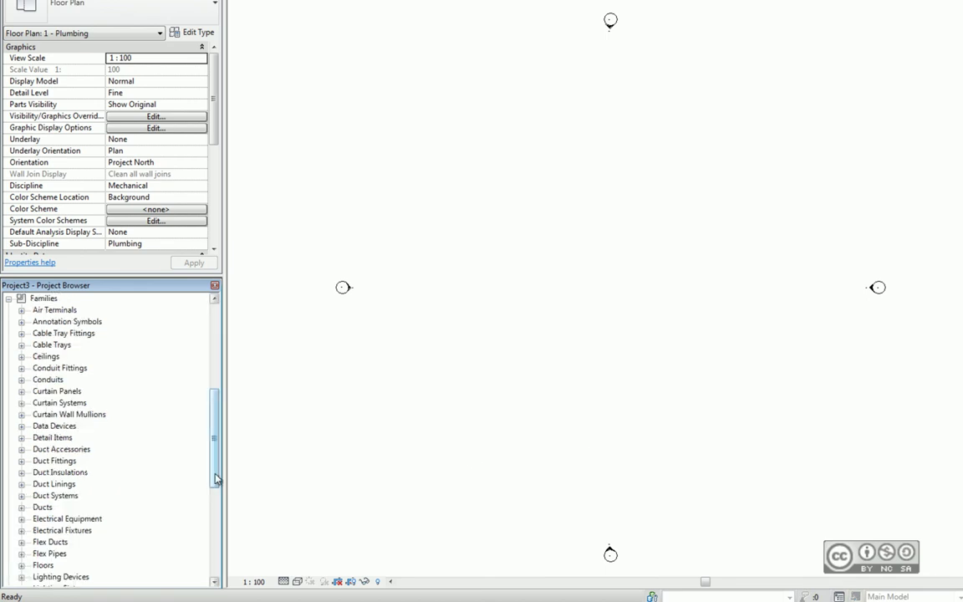
pyautogui.moveTo(215, 477); pyautogui.dragTo(200, 552)
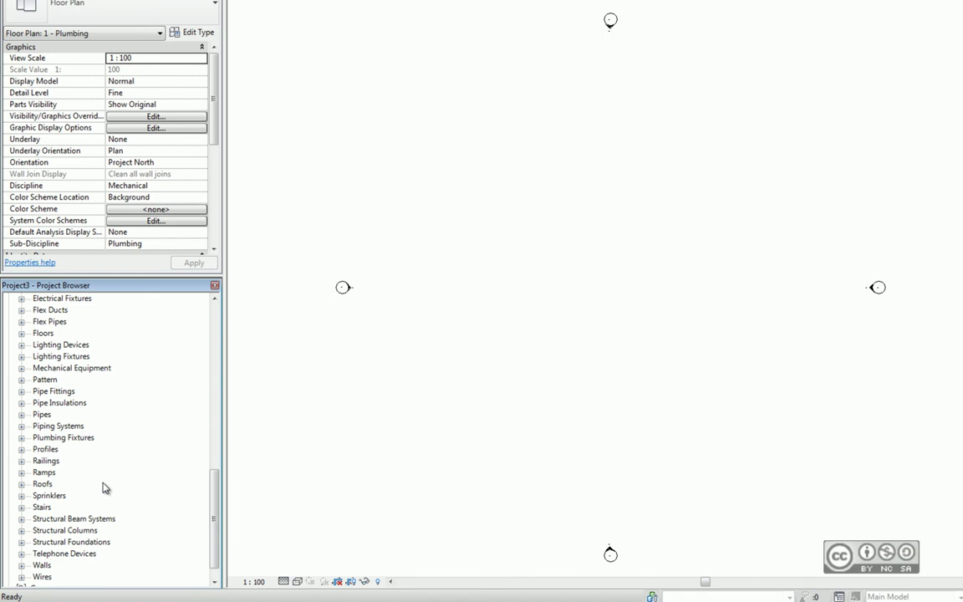
pyautogui.doubleClick(44, 427)
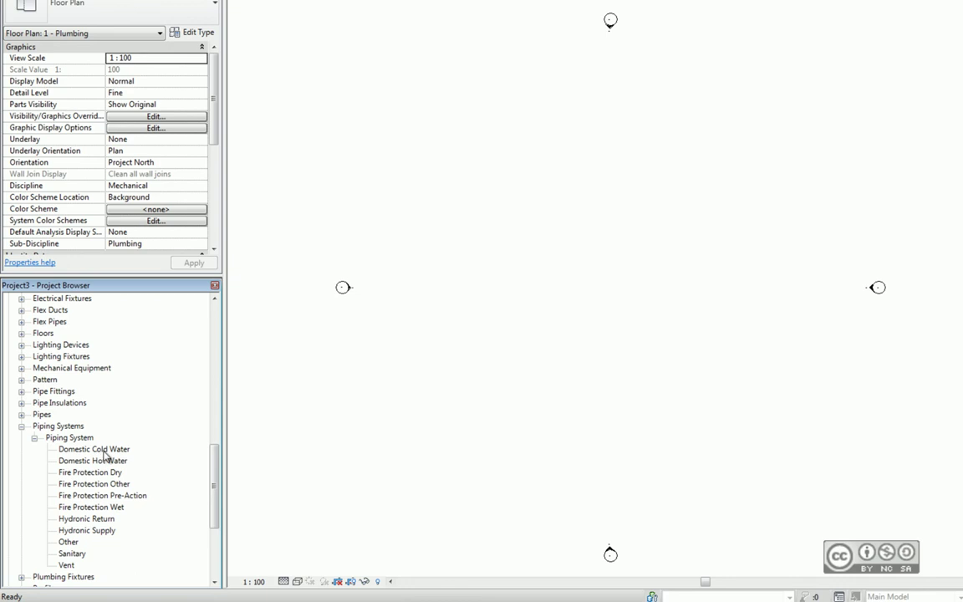
pyautogui.rightClick(104, 451)
pyautogui.click(136, 579)
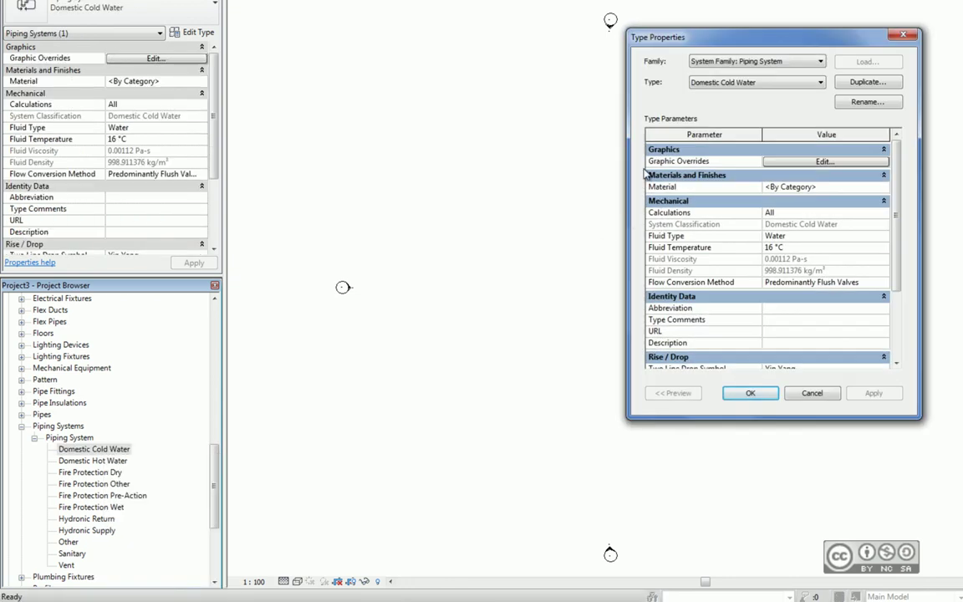
pyautogui.click(804, 161)
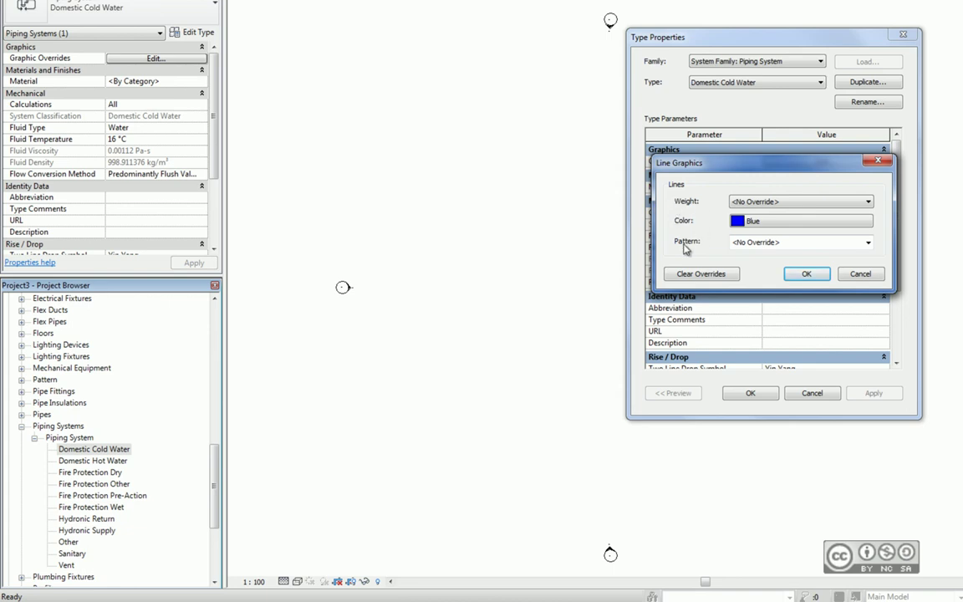
pyautogui.click(860, 274)
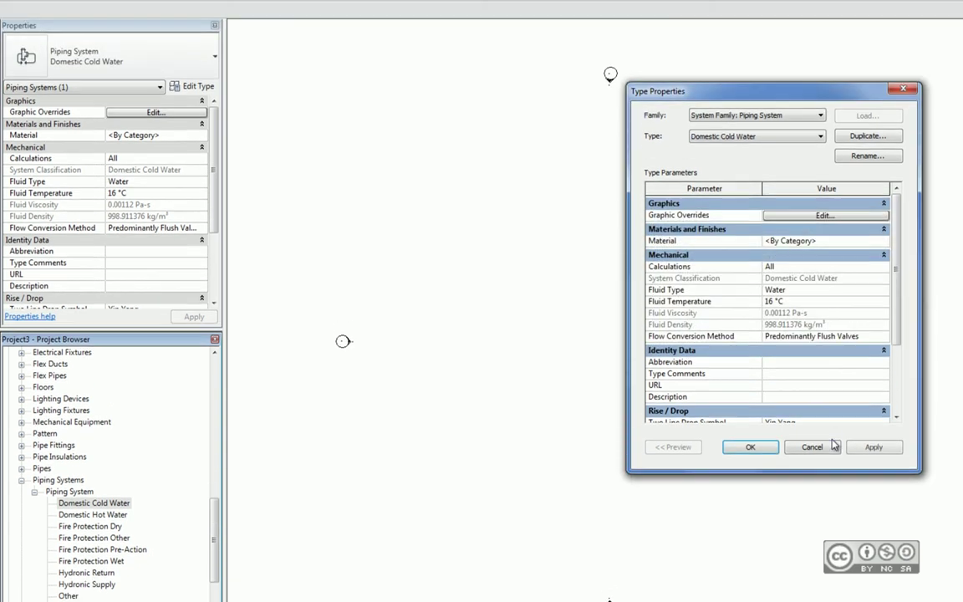
pyautogui.click(812, 393)
pyautogui.click(182, 65)
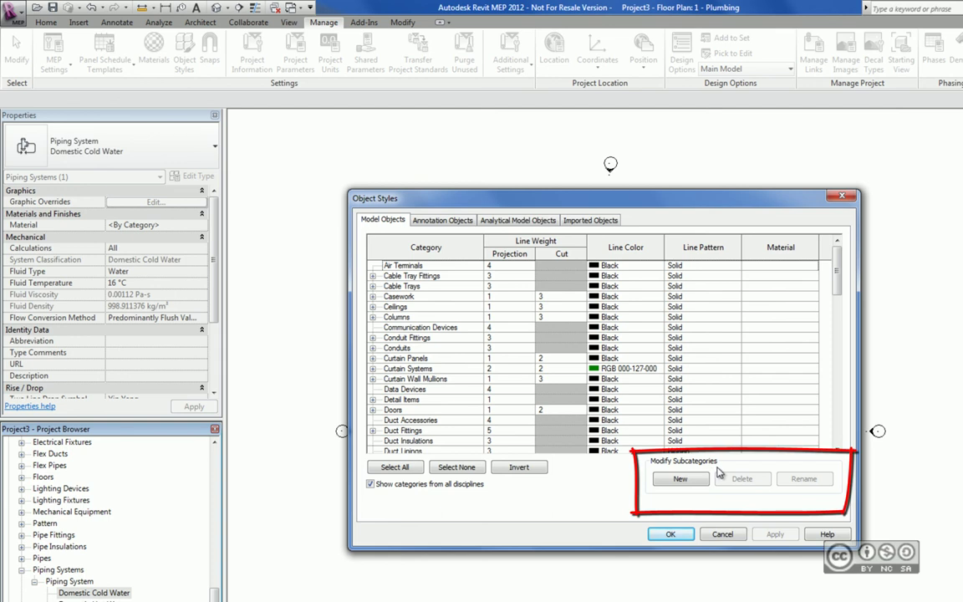
# Scroll the Model Objects list to Pipes, select it and expand its subcategories.
pyautogui.moveTo(835, 286); pyautogui.dragTo(834, 388)
pyautogui.click(393, 306)
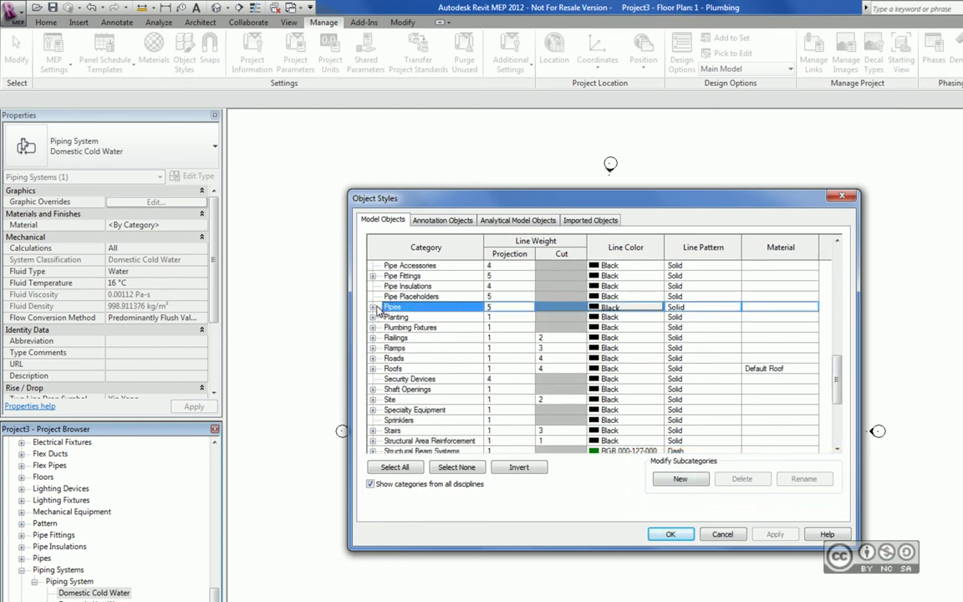
pyautogui.click(372, 307)
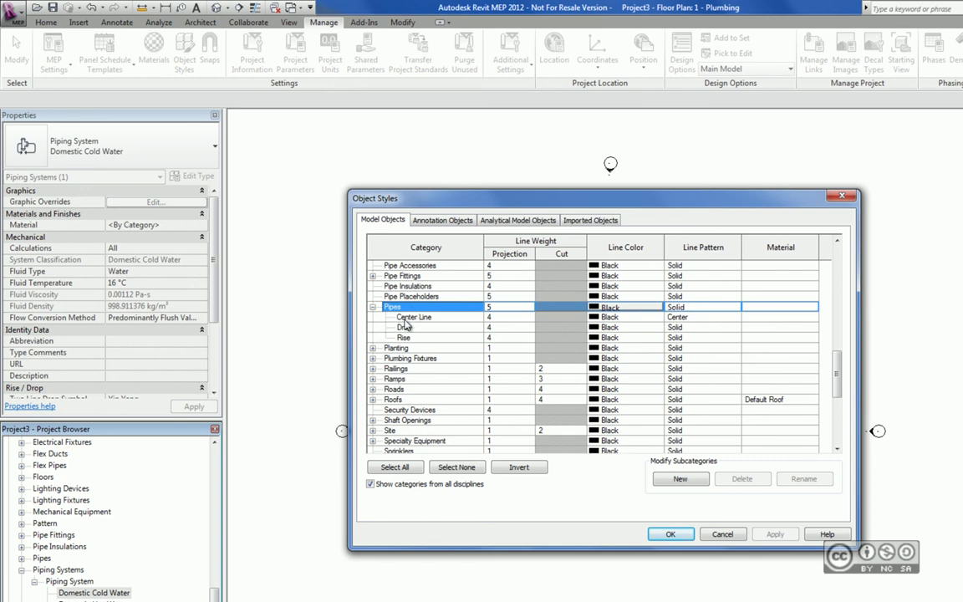
# Add the subcategory 'Isolatsioon' under Pipes, getting line weight 1 with black solid lines.
pyautogui.click(680, 478)
pyautogui.write('Isola')
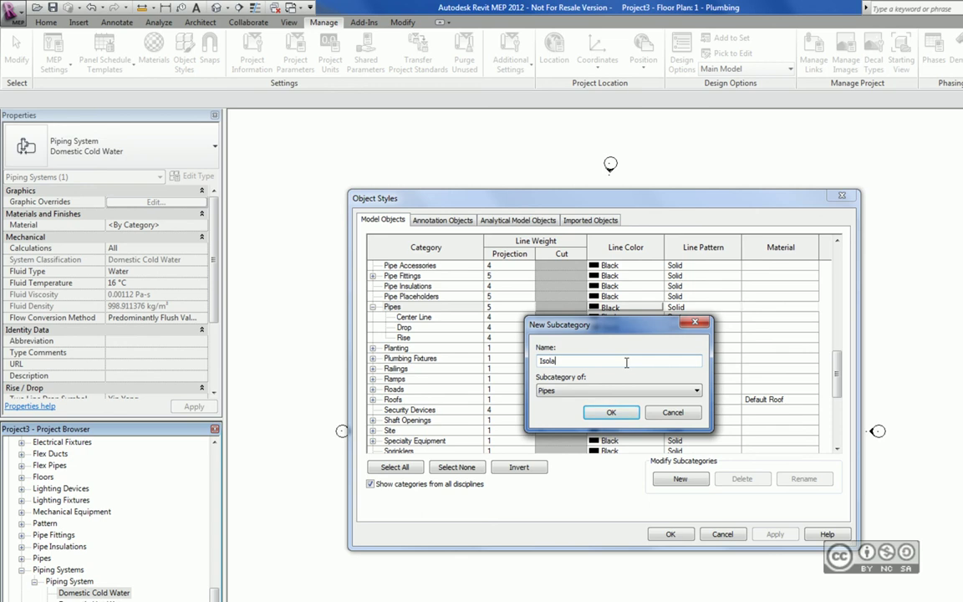
pyautogui.write('tsioon')
pyautogui.press('Return')
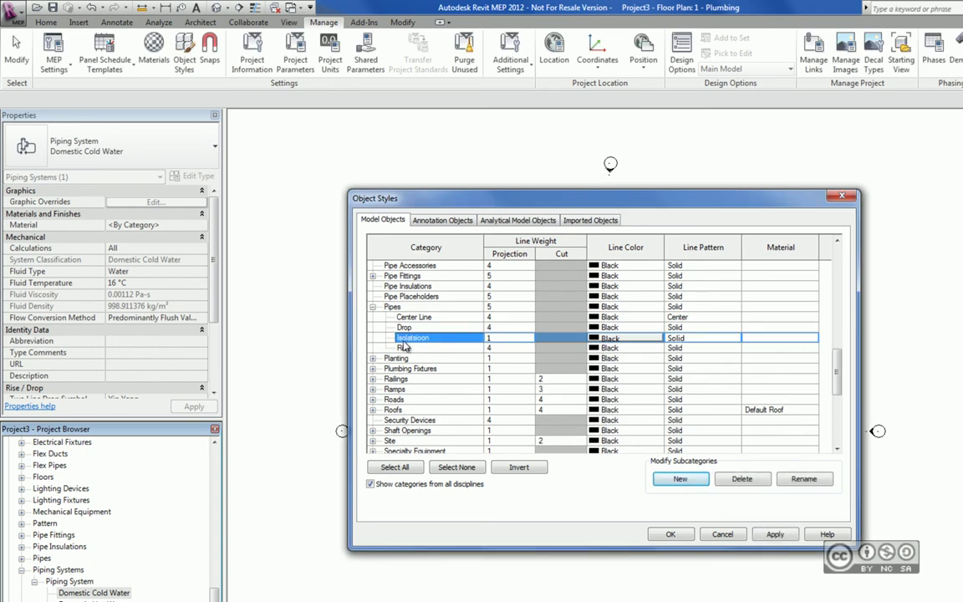